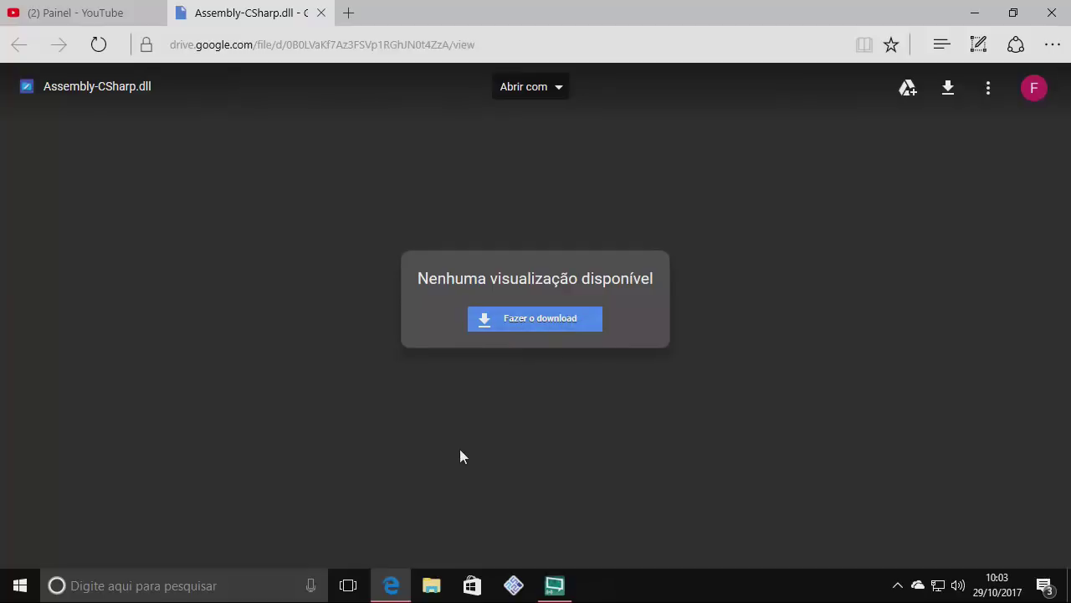
Check the Assembly-CSharp.dll file in the desktop's mug folder, then close the folder
click(988, 16)
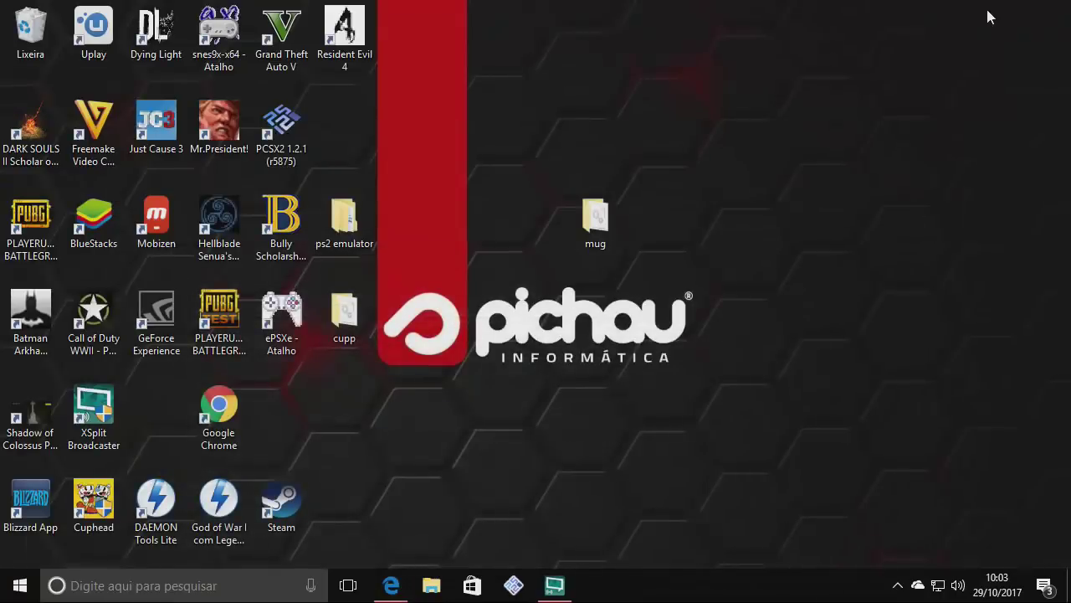
double_click(605, 222)
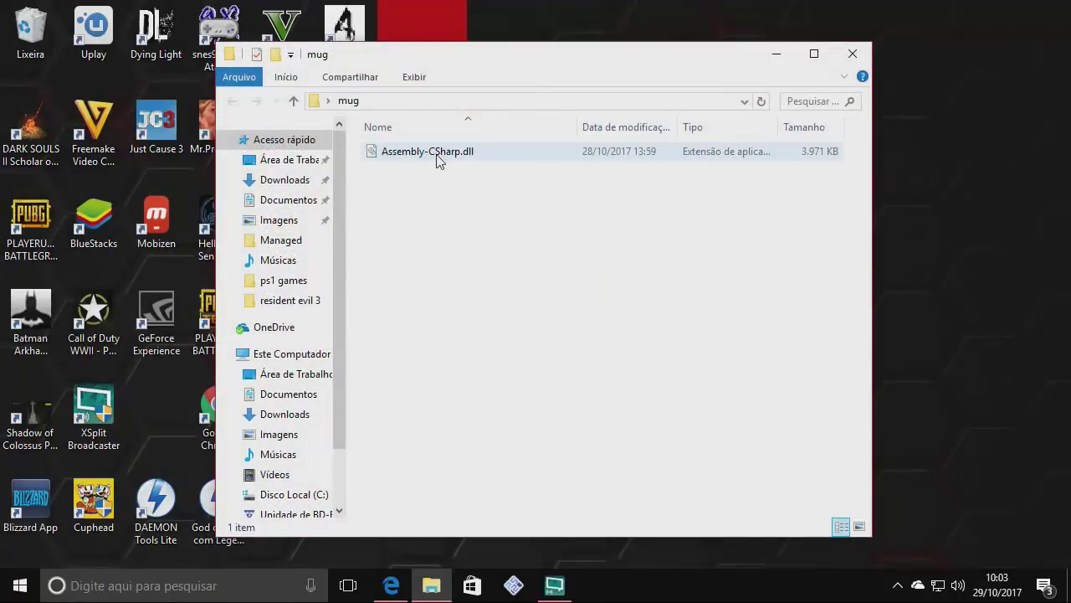
click(840, 55)
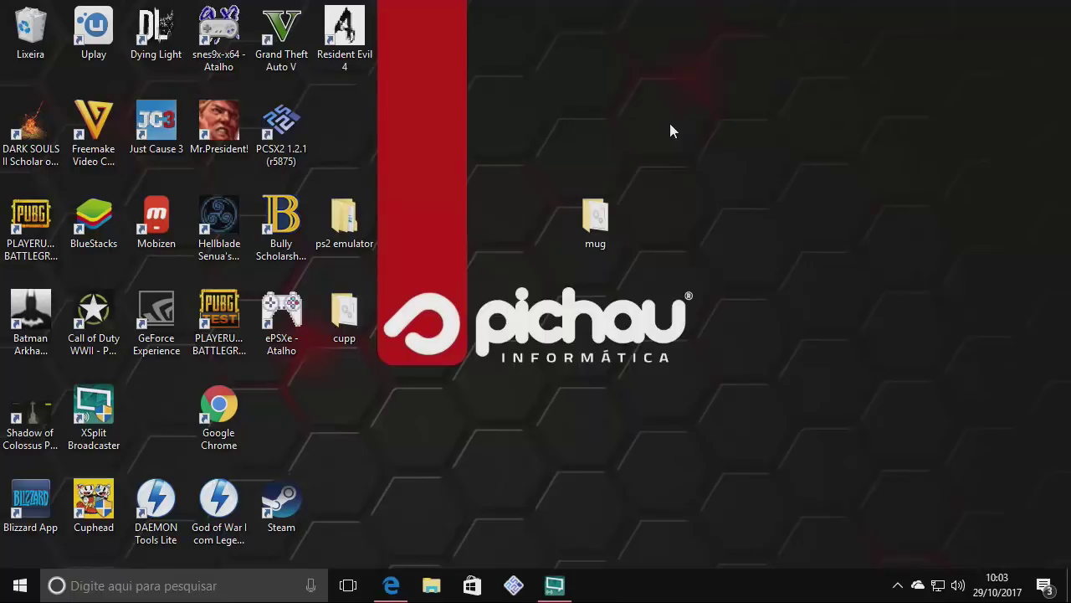
Create a new folder named 1211 on the desktop
right_click(671, 124)
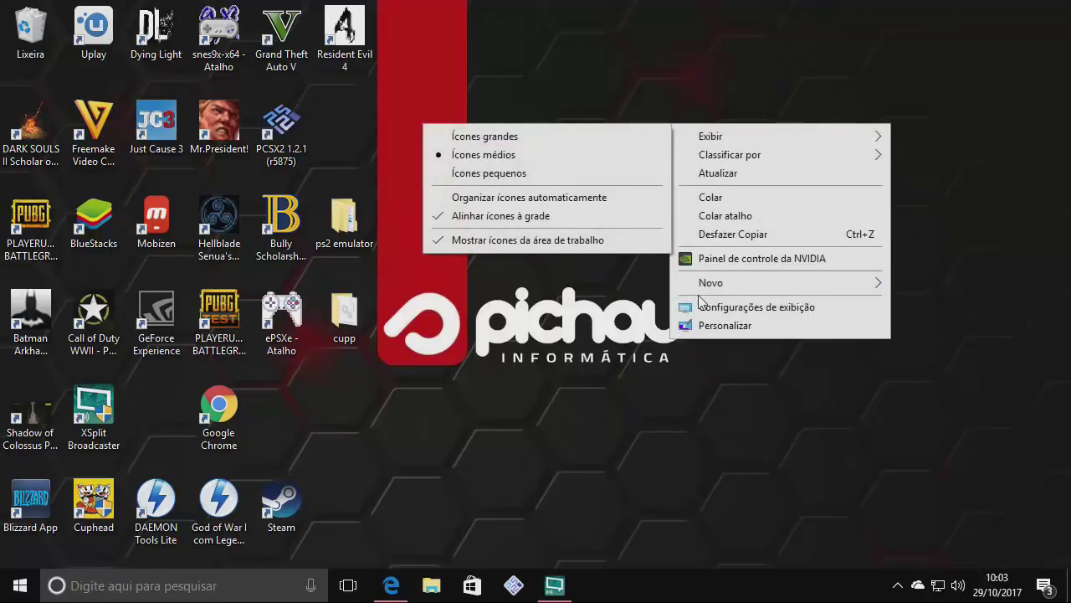
mouse_move(708, 292)
click(658, 286)
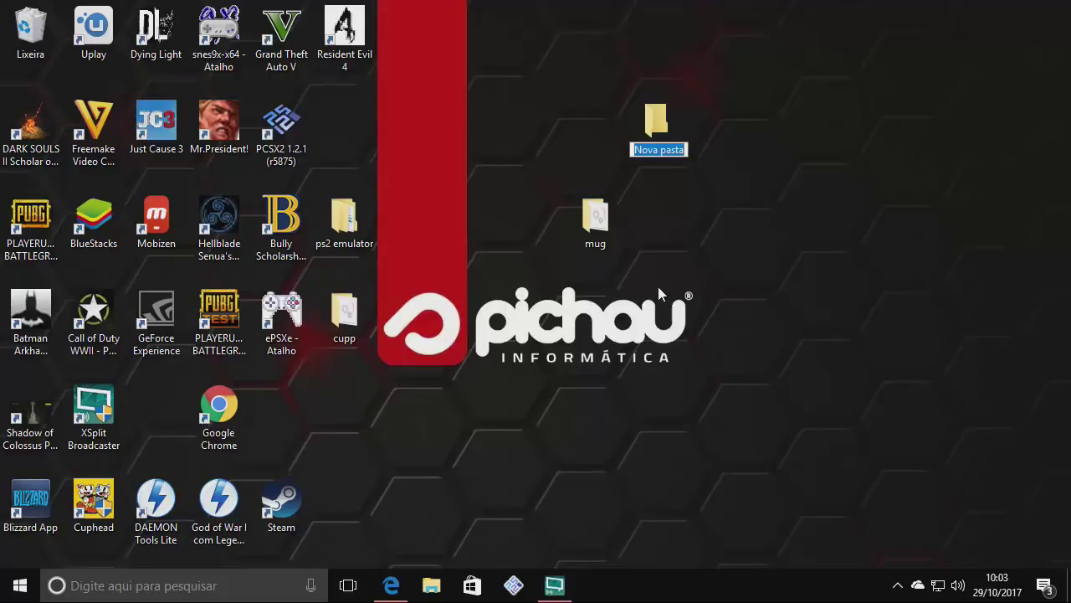
text(1211)
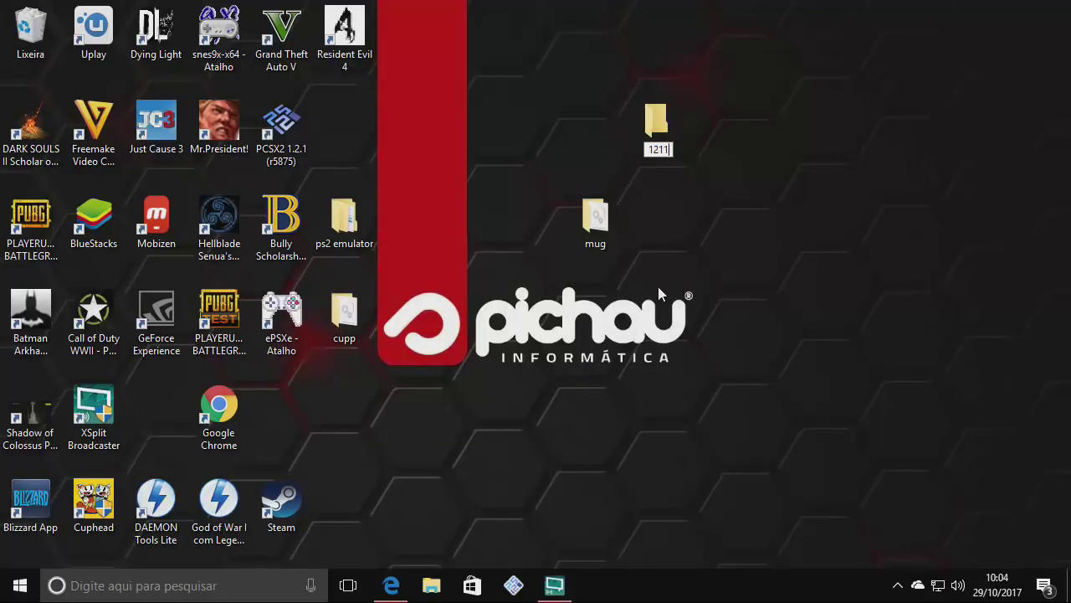
key(Return)
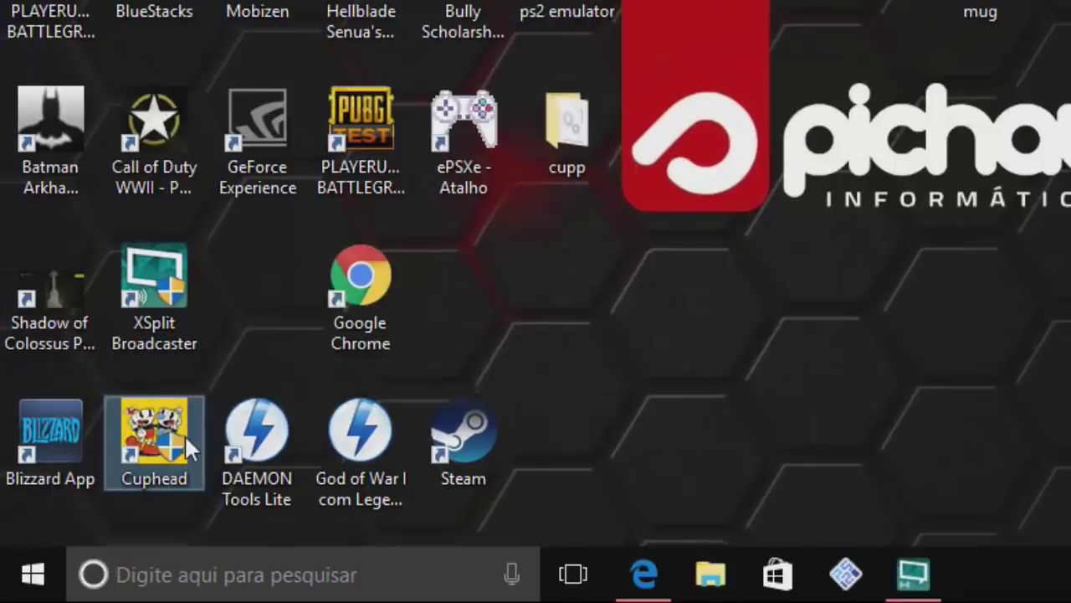
right_click(185, 434)
click(350, 65)
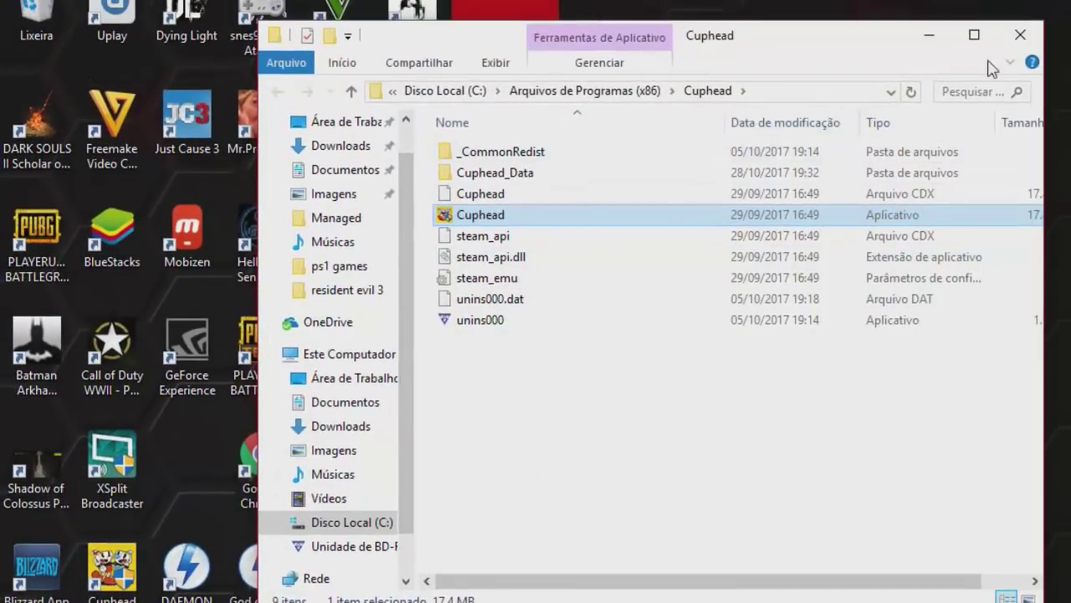
click(1020, 34)
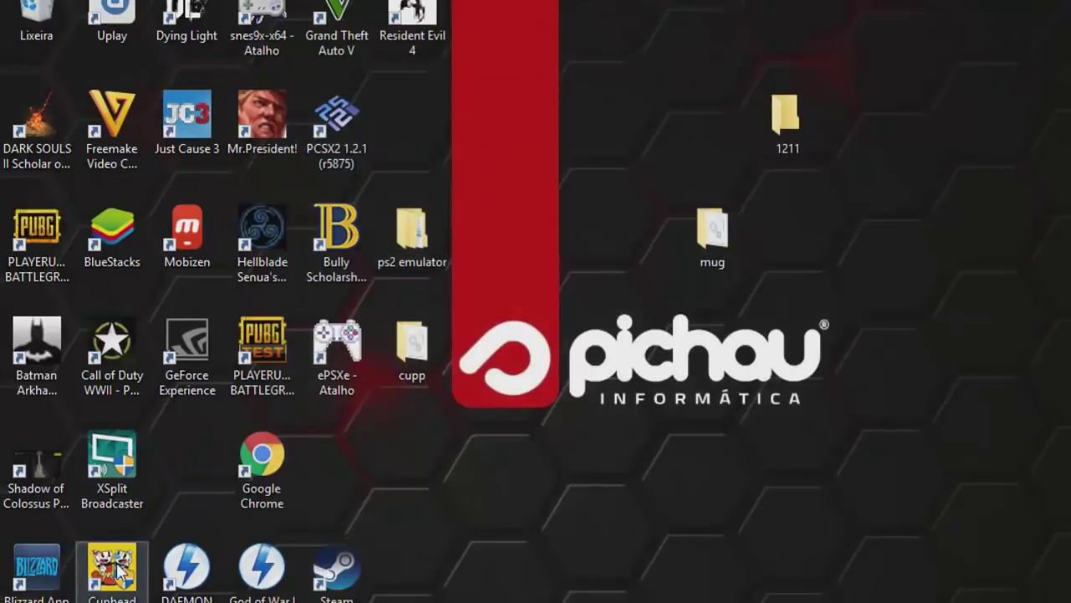
Open the Cuphead install location from the shortcut's properties and go to the Managed folder inside Cuphead_Data
right_click(119, 571)
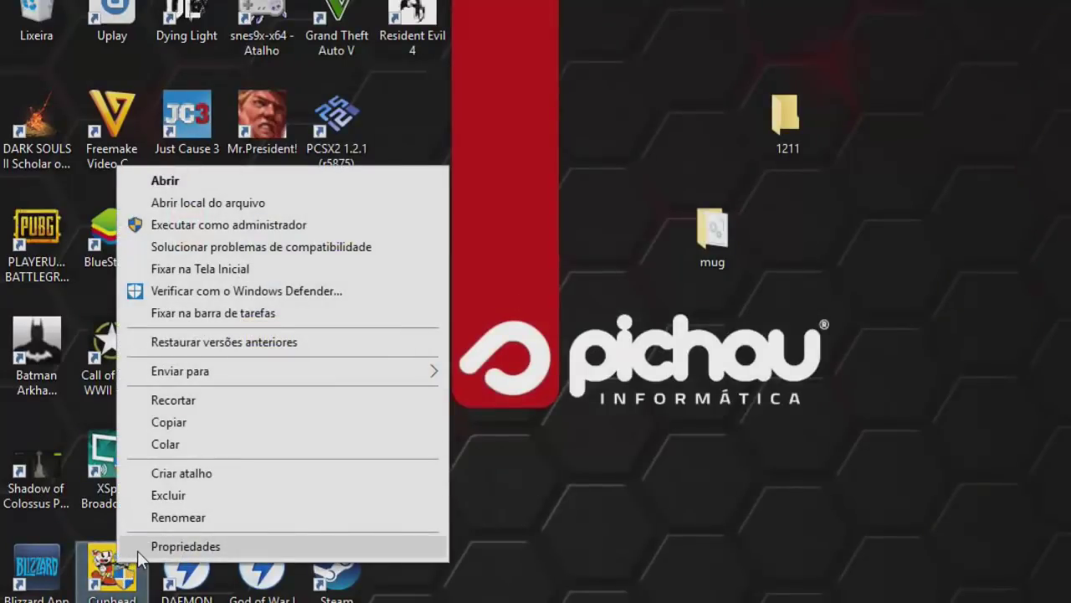
click(135, 549)
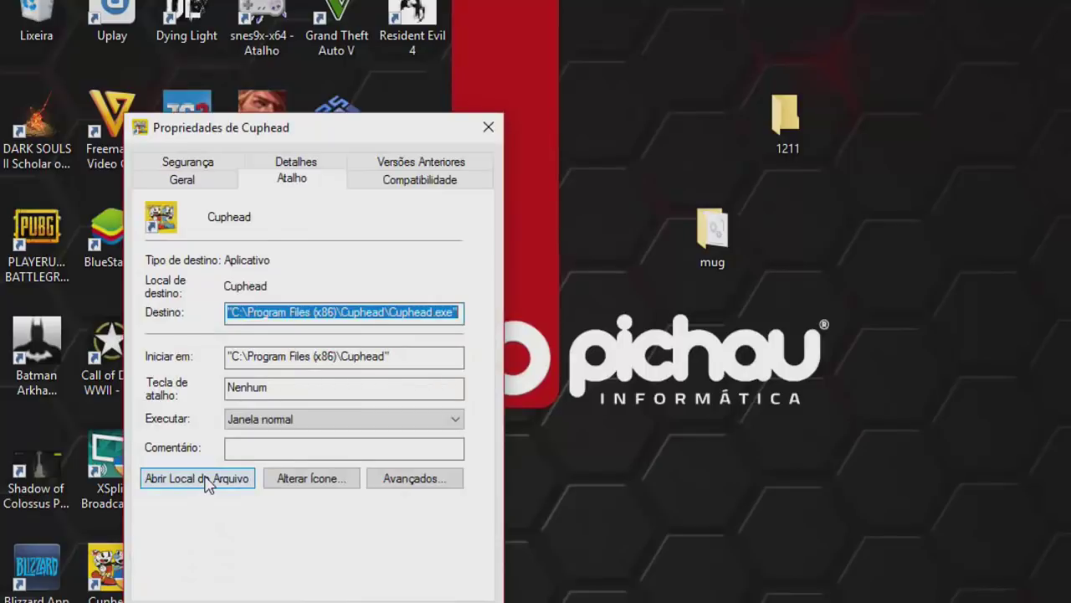
click(208, 483)
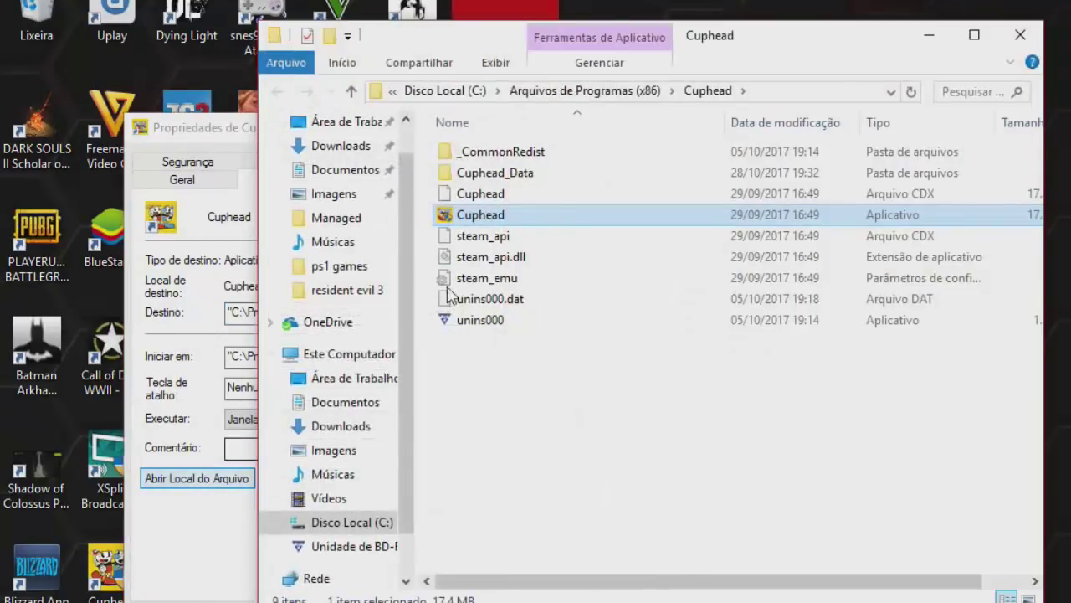
click(975, 34)
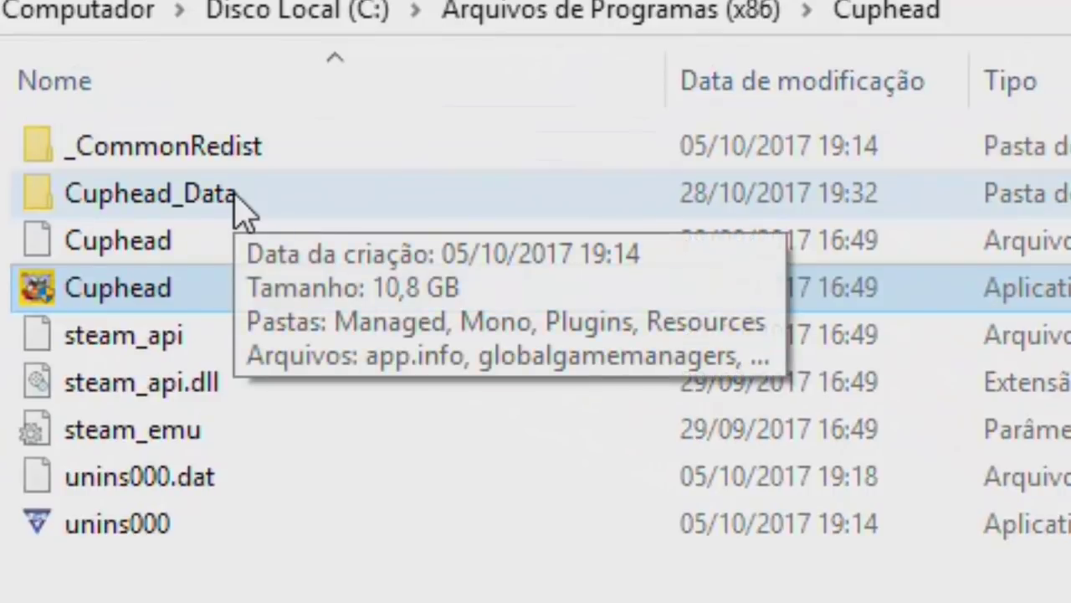
double_click(238, 208)
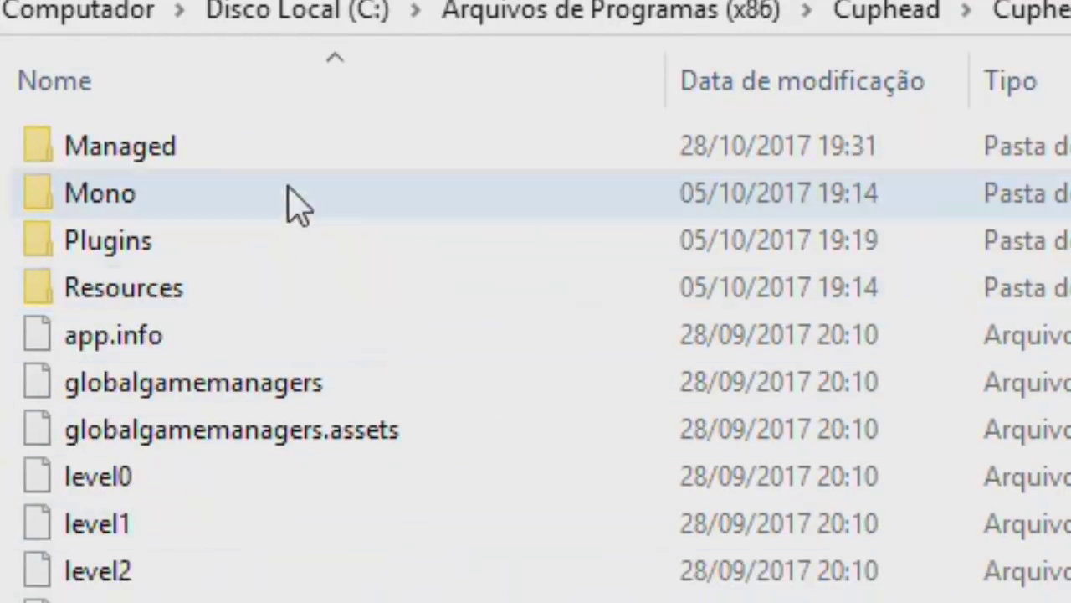
double_click(122, 153)
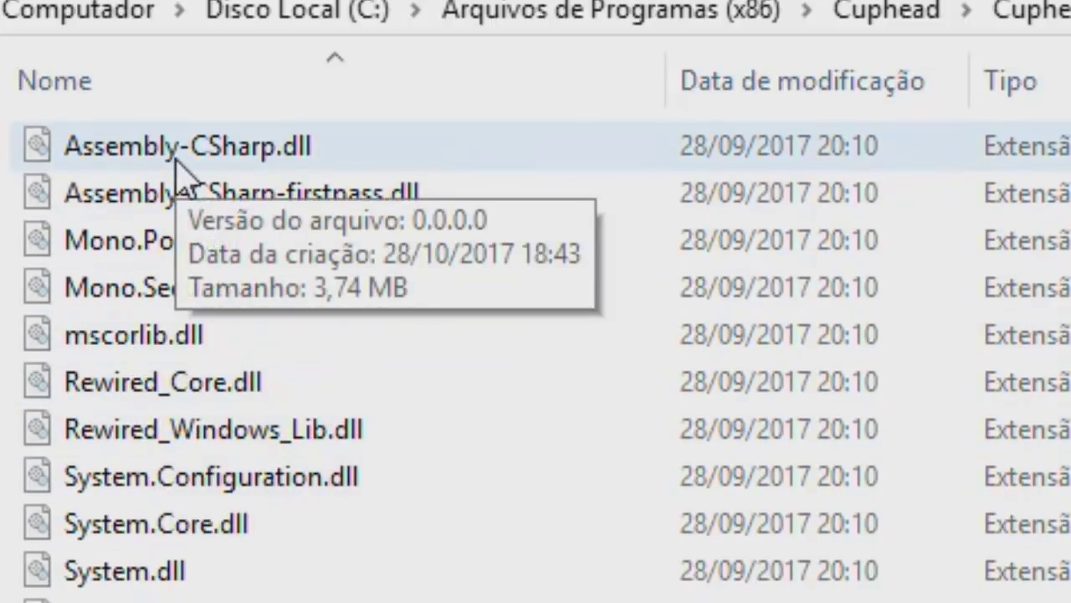
Copy the original Assembly-CSharp.dll from the Managed folder into the desktop folder 1211 as a backup
click(175, 159)
right_click(178, 163)
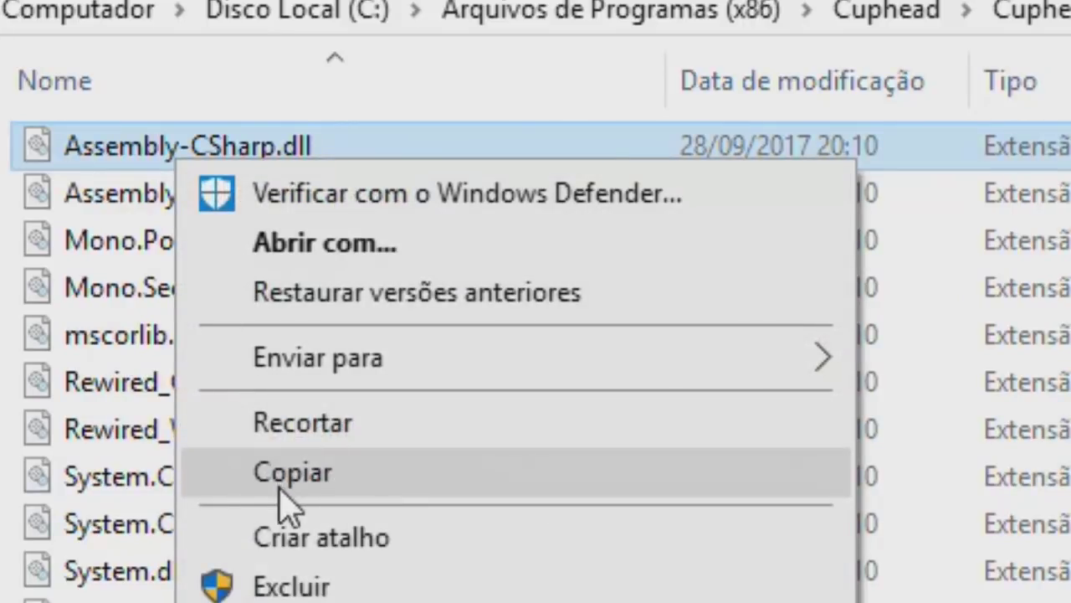
click(280, 491)
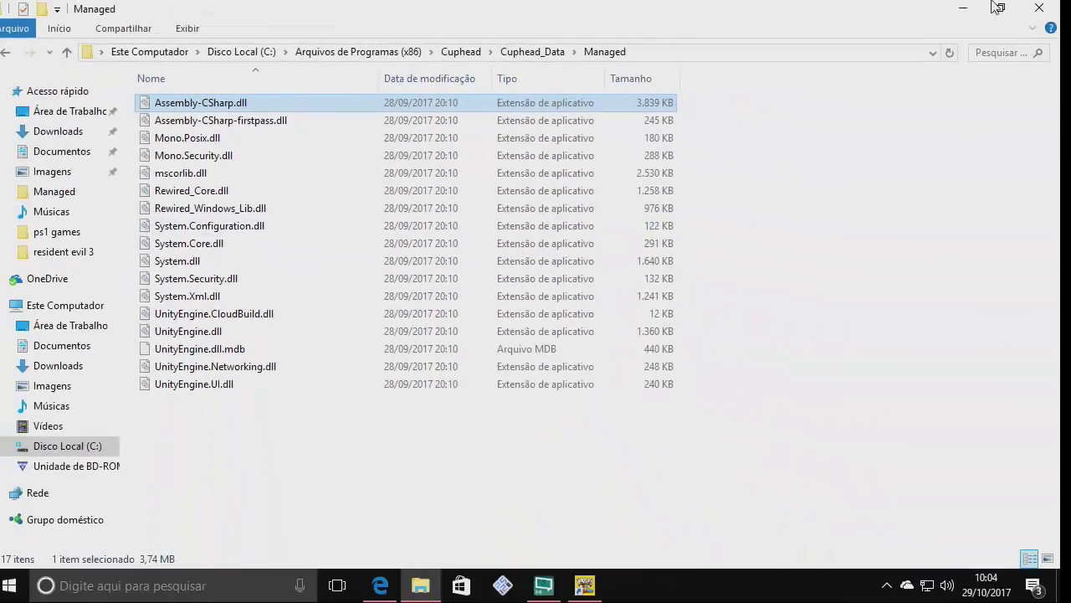
click(964, 9)
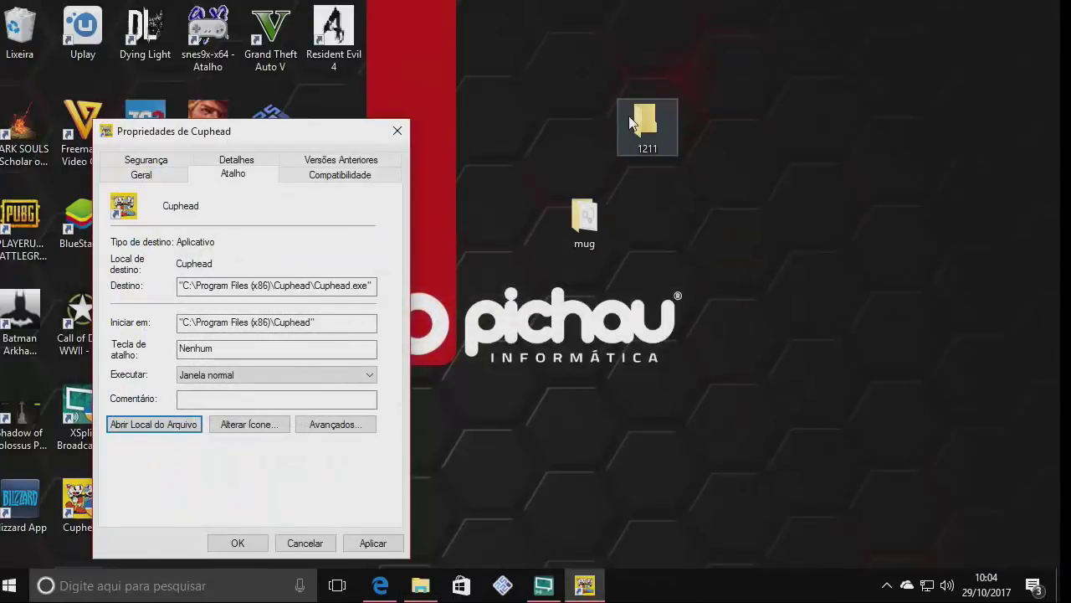
double_click(643, 122)
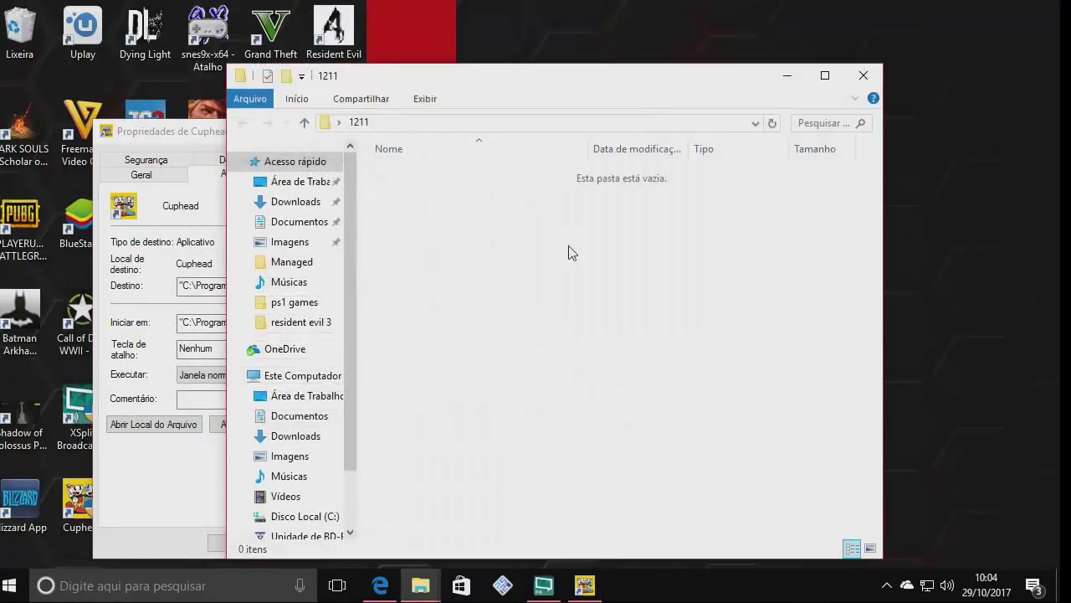
right_click(569, 247)
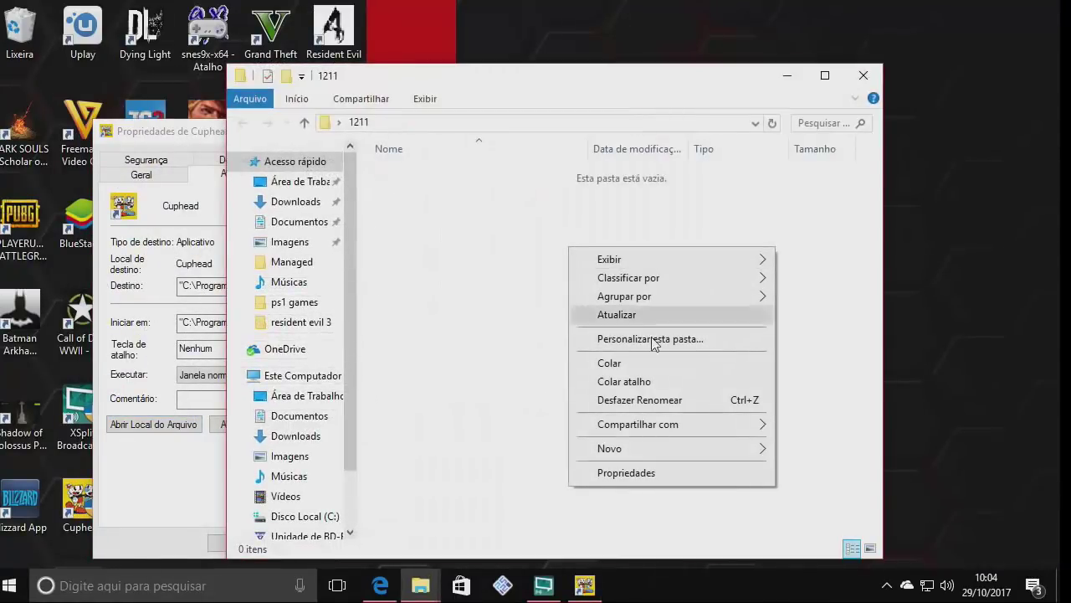
click(609, 363)
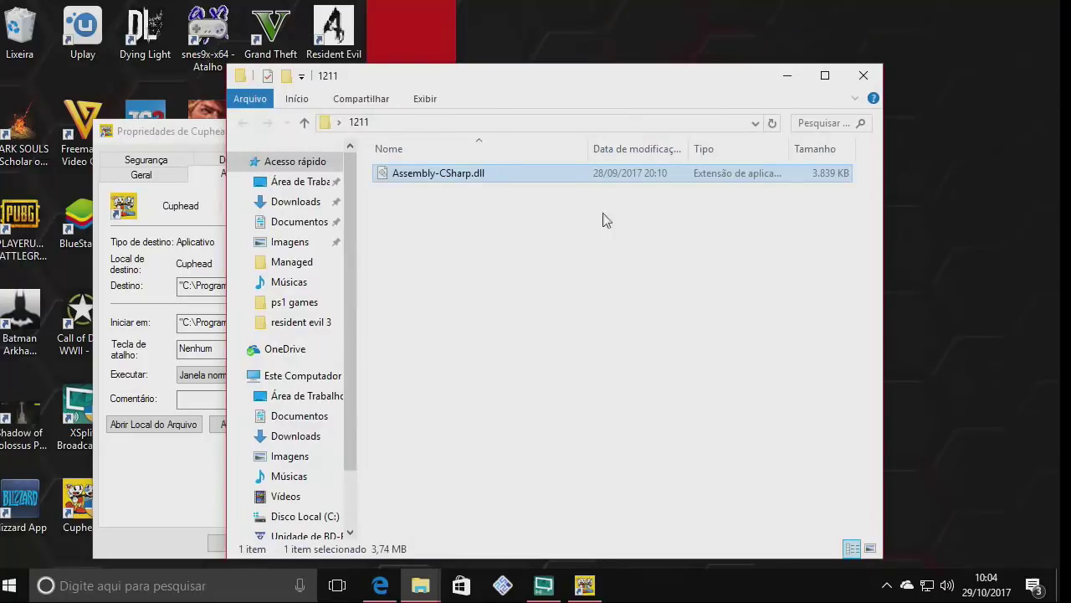
click(862, 76)
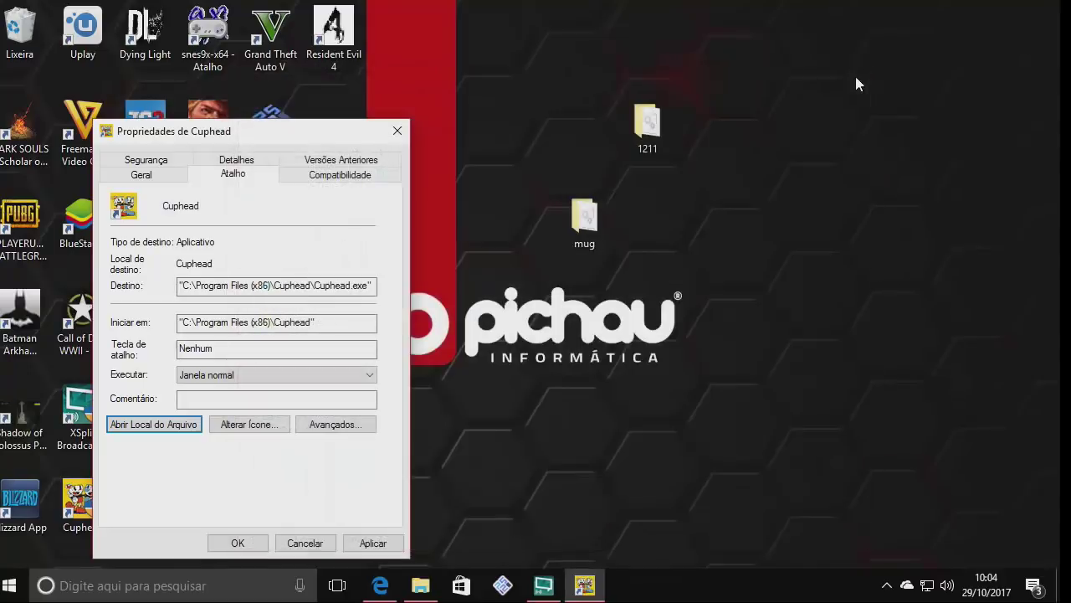
Cancel the Cuphead properties dialog and delete Assembly-CSharp.dll from the game's Managed folder
click(311, 544)
click(420, 585)
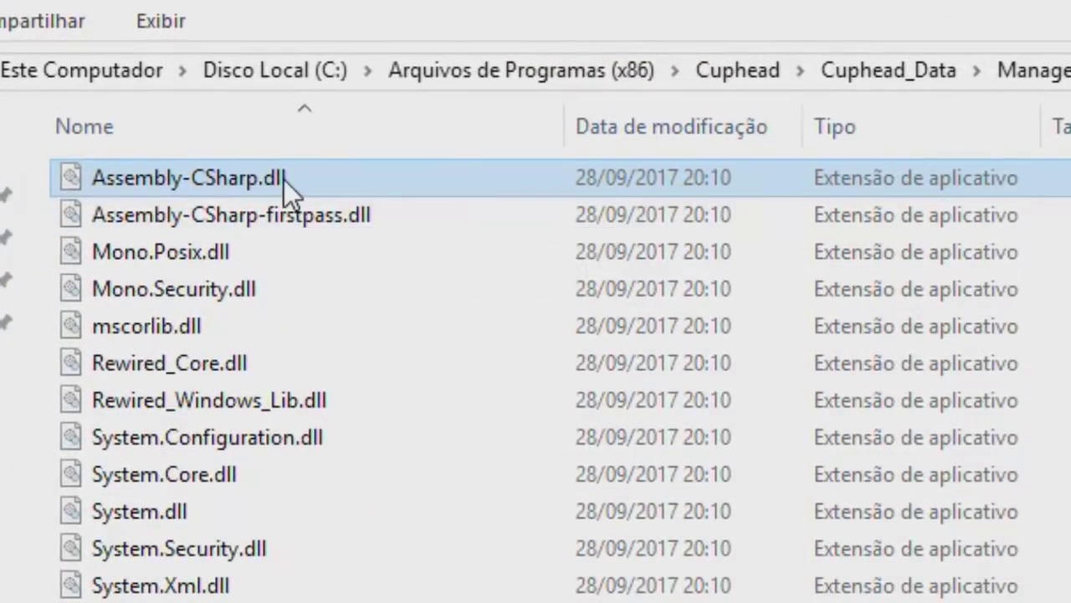
right_click(275, 162)
click(386, 499)
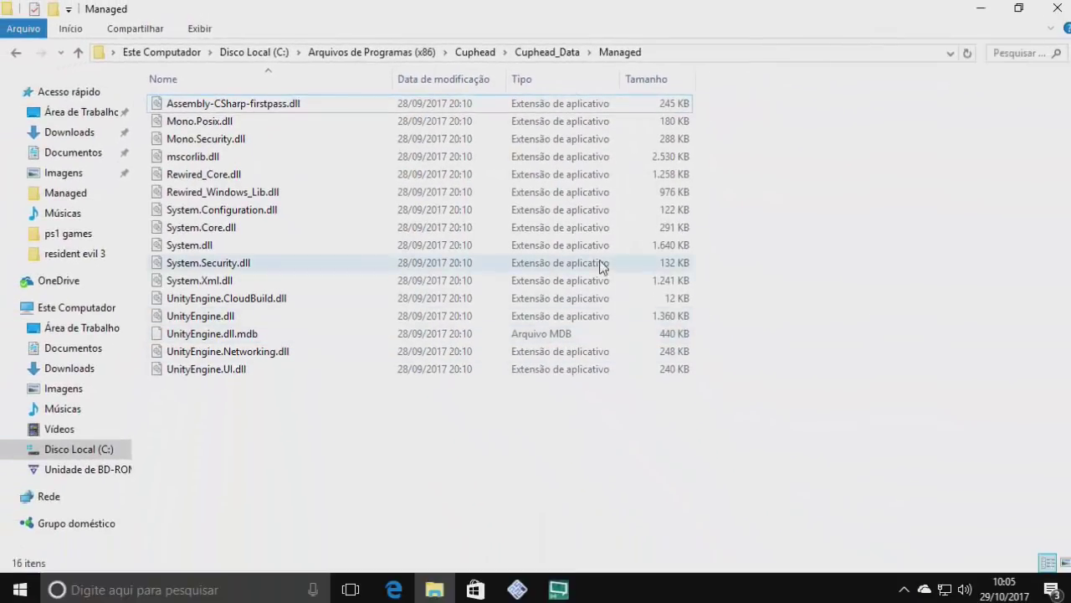
Copy the Assembly-CSharp.dll file from the desktop's mug folder to the clipboard
click(981, 8)
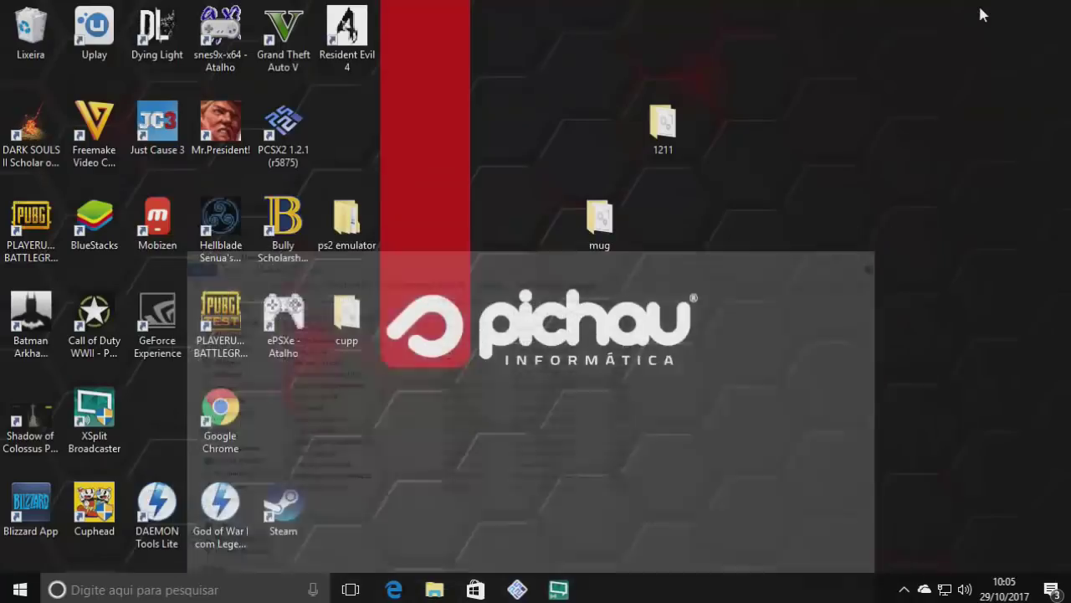
double_click(597, 231)
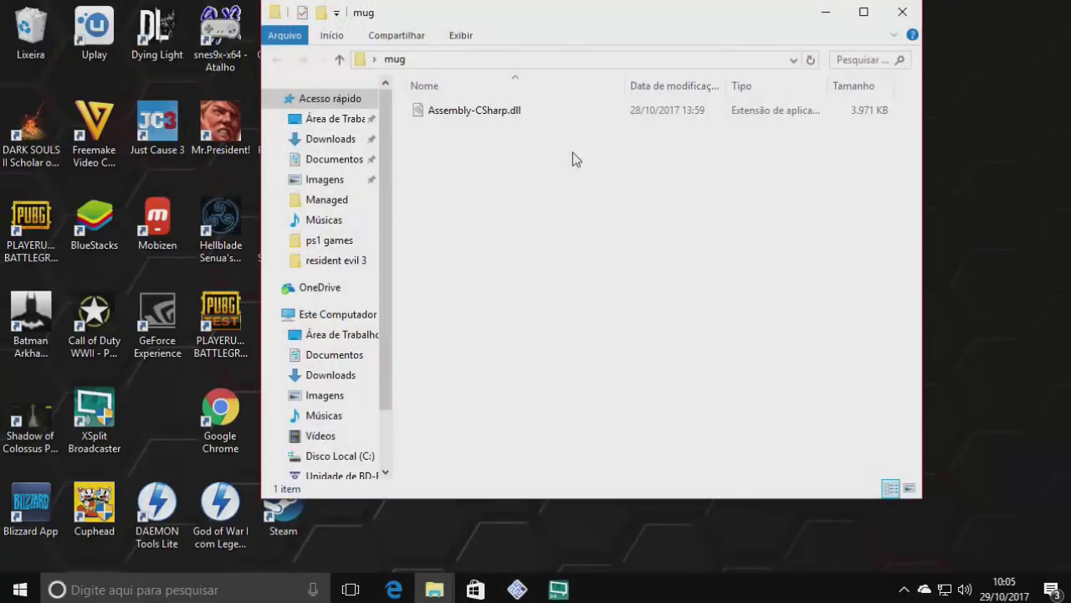
click(566, 117)
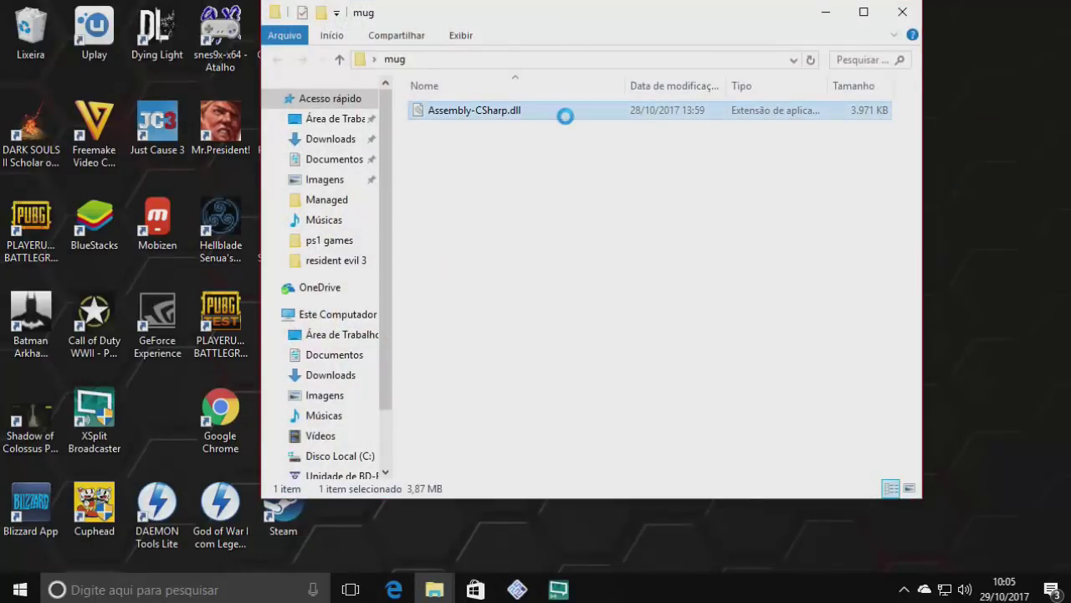
right_click(562, 122)
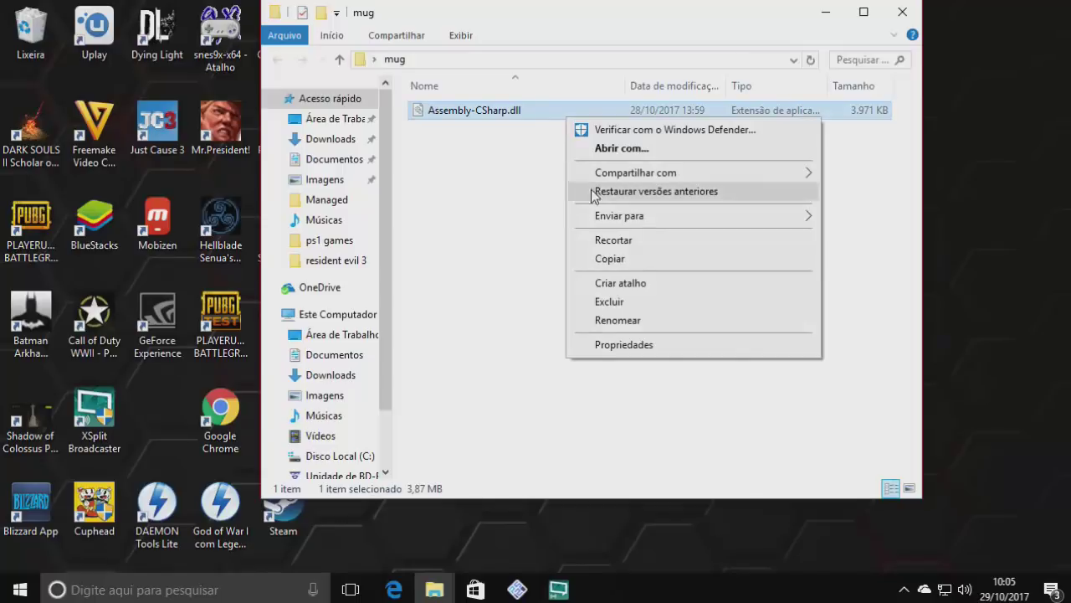
click(616, 259)
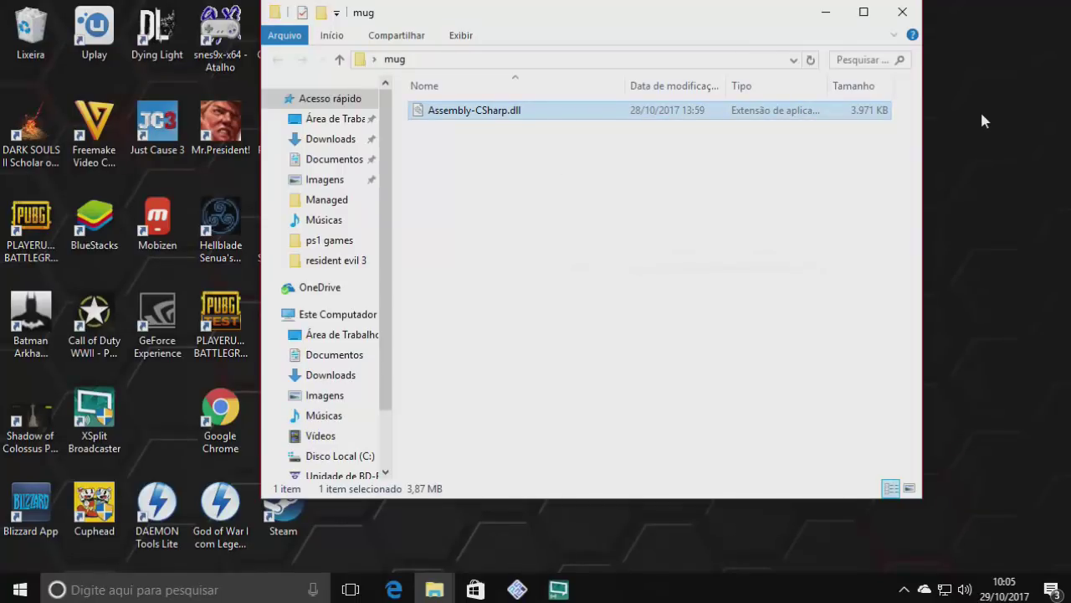
click(837, 13)
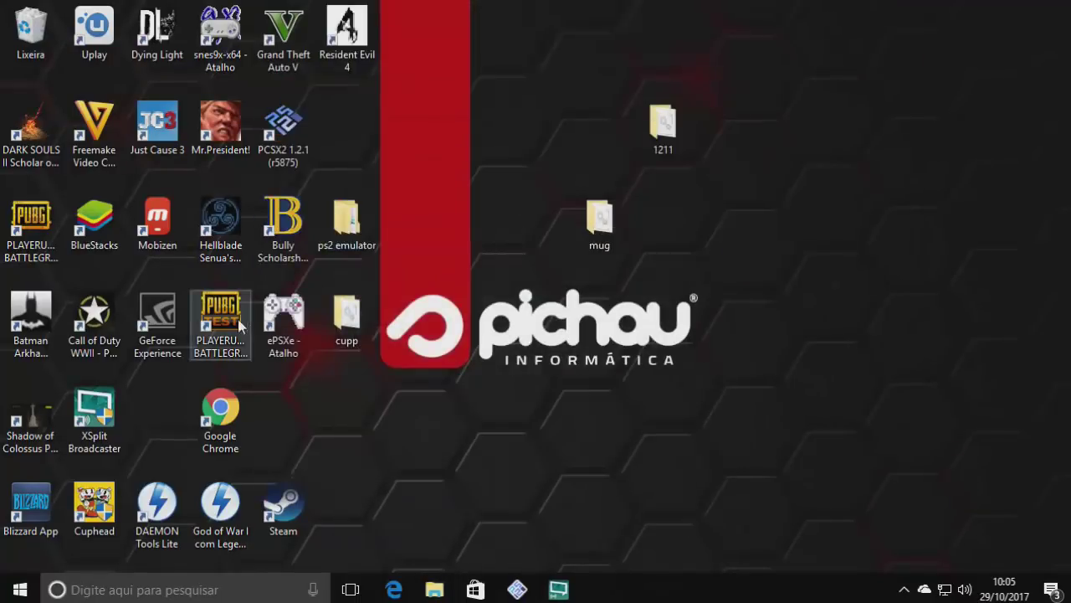
Open the Cuphead shortcut's file location and go to the Managed folder inside Cuphead_Data
right_click(107, 517)
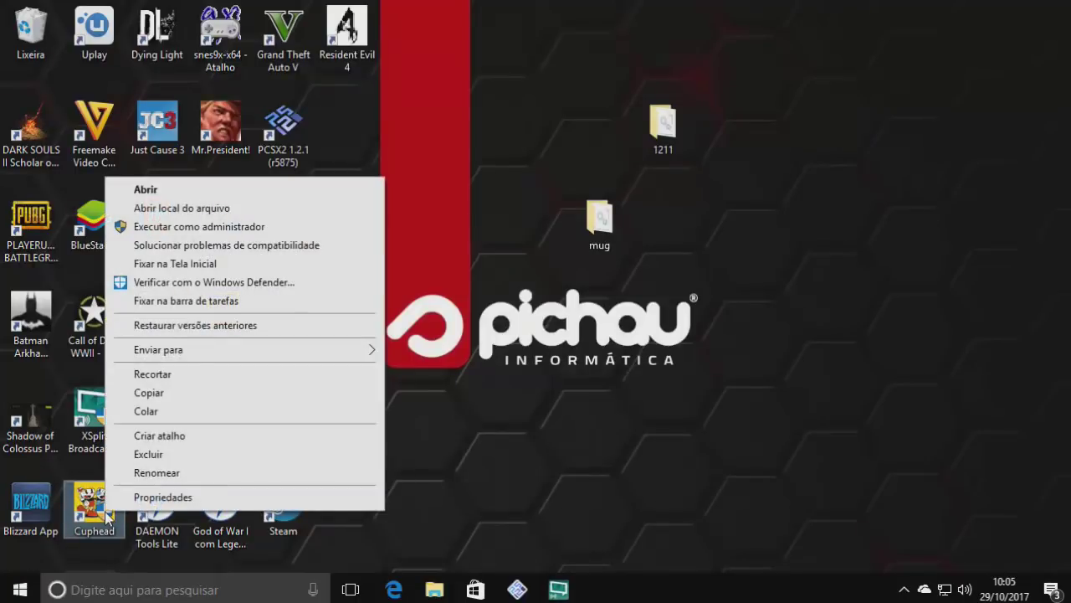
click(147, 238)
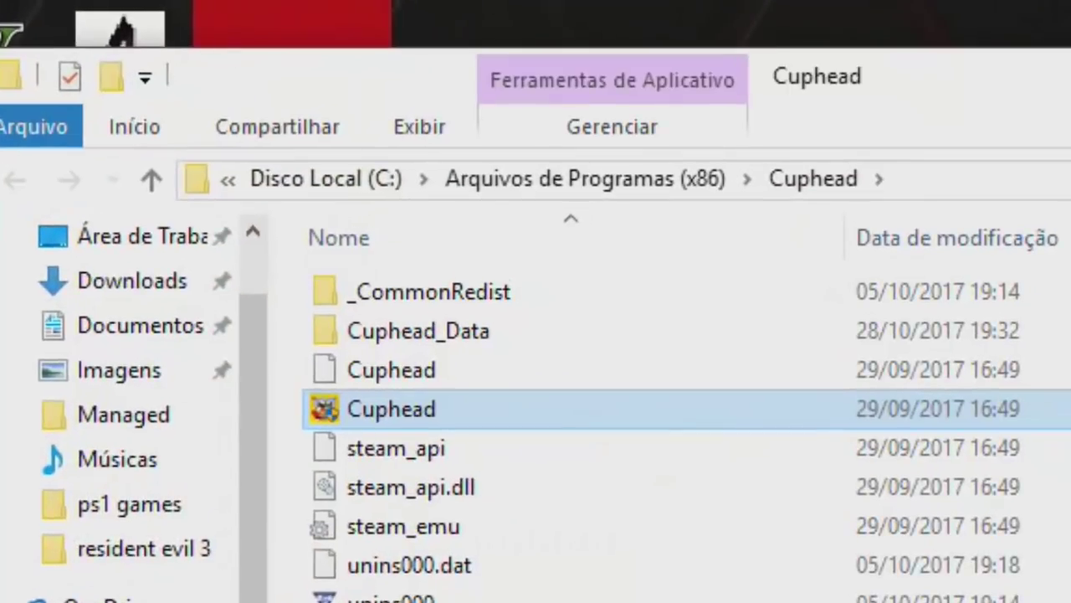
double_click(363, 335)
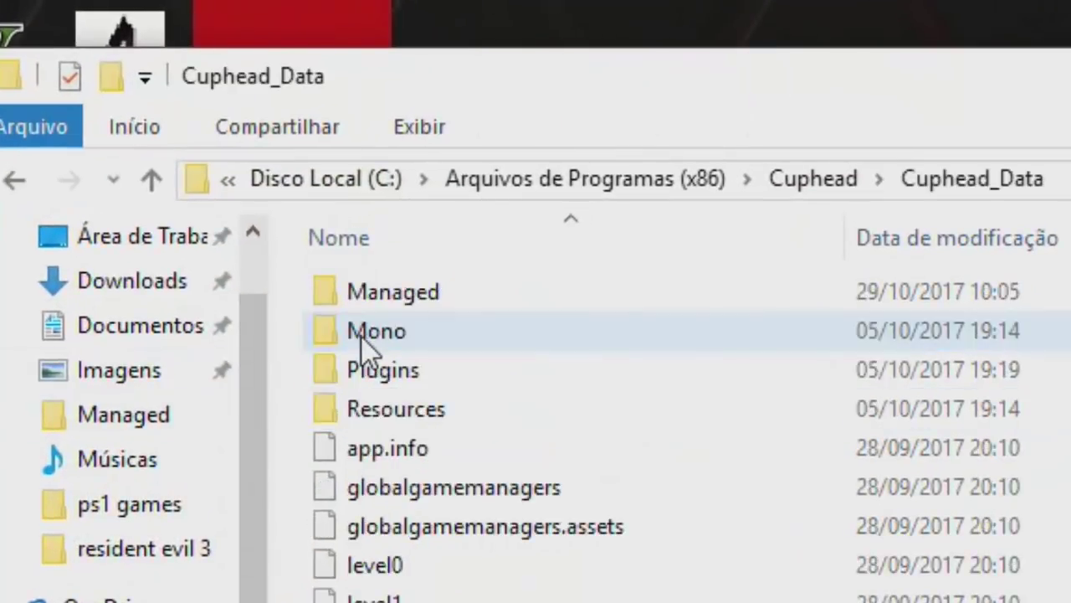
double_click(385, 287)
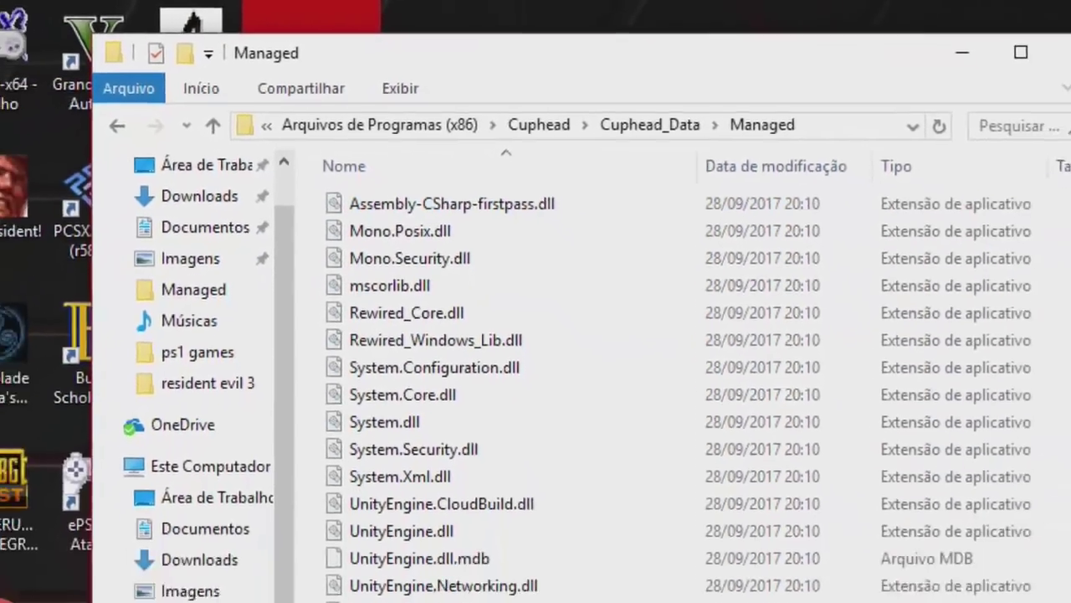
Paste the copied Assembly-CSharp.dll into the Managed folder with administrator permission and close the folder window
right_click(540, 473)
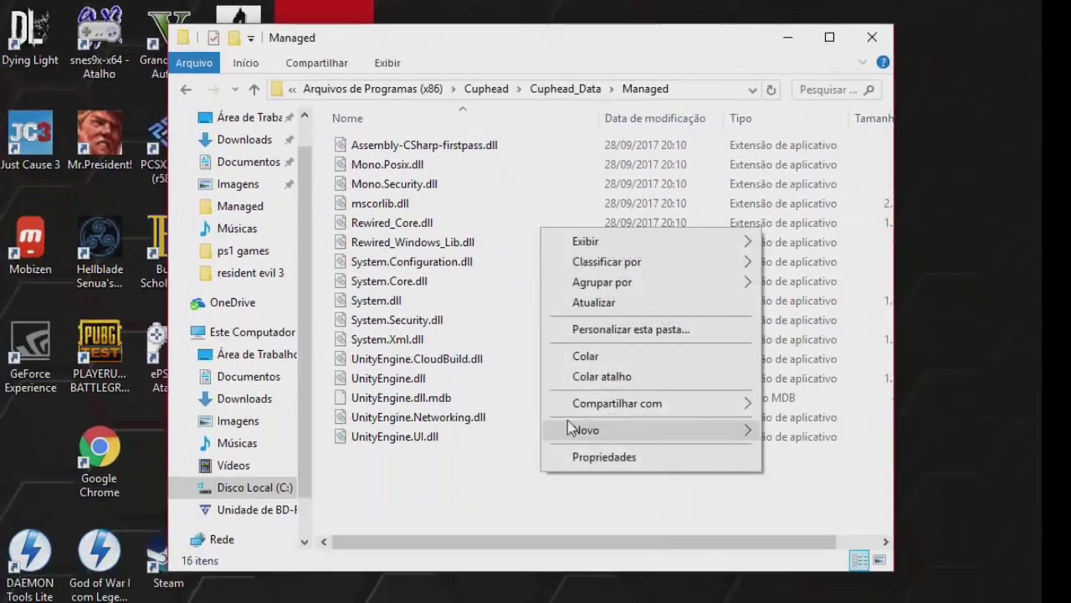
click(591, 357)
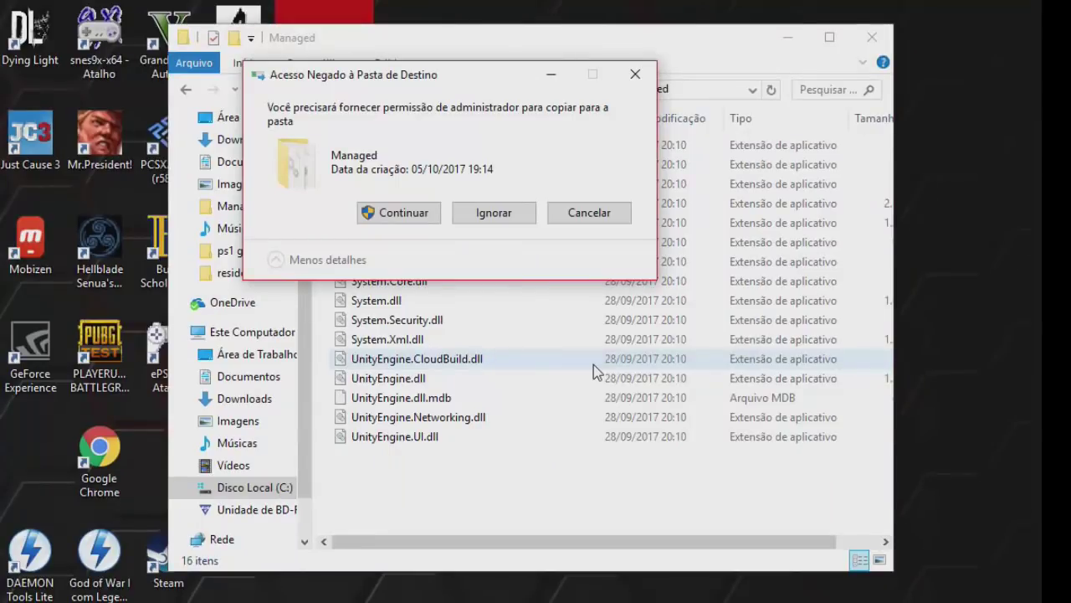
click(430, 221)
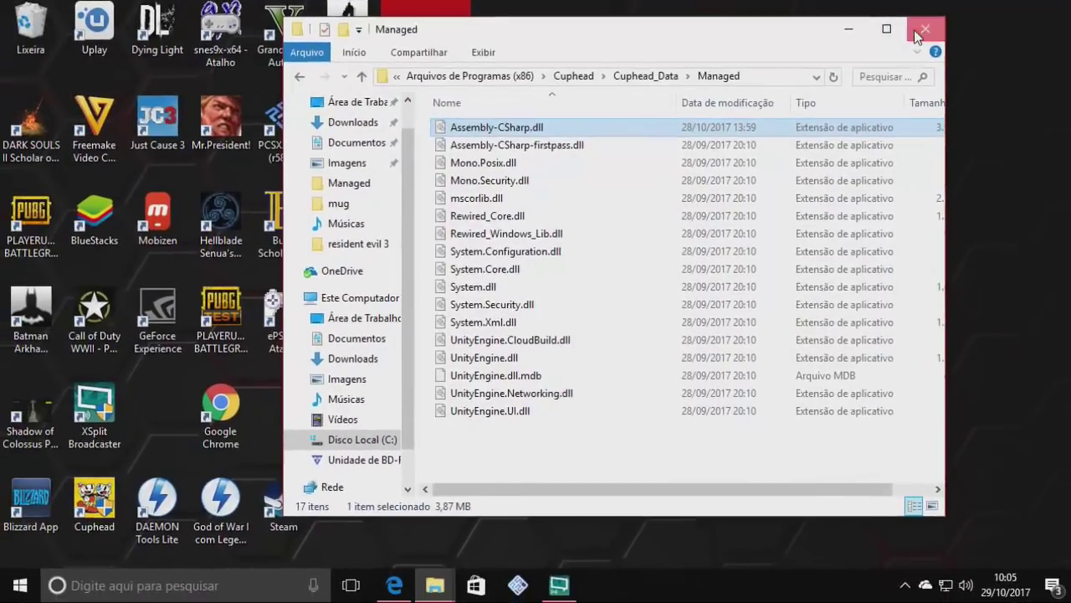
click(904, 32)
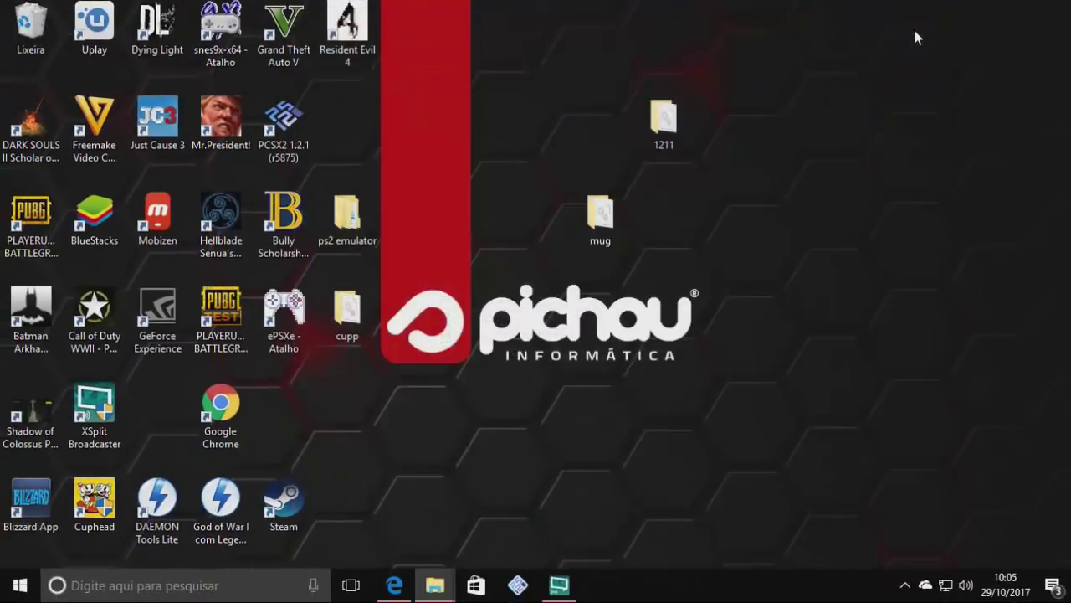
Launch Cuphead from its desktop shortcut and skip the studio intro
double_click(102, 516)
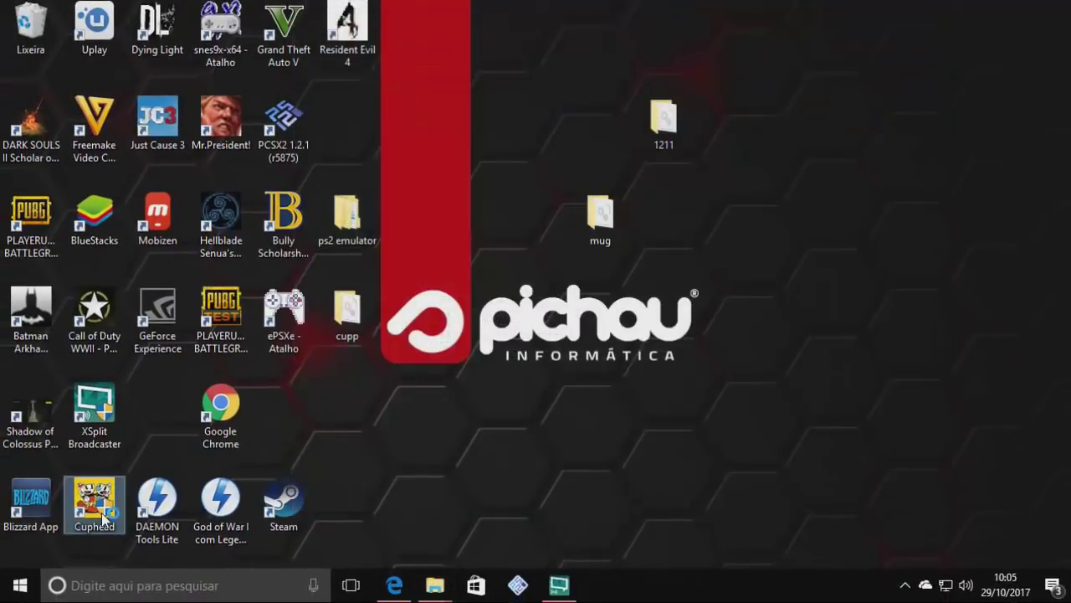
click(454, 409)
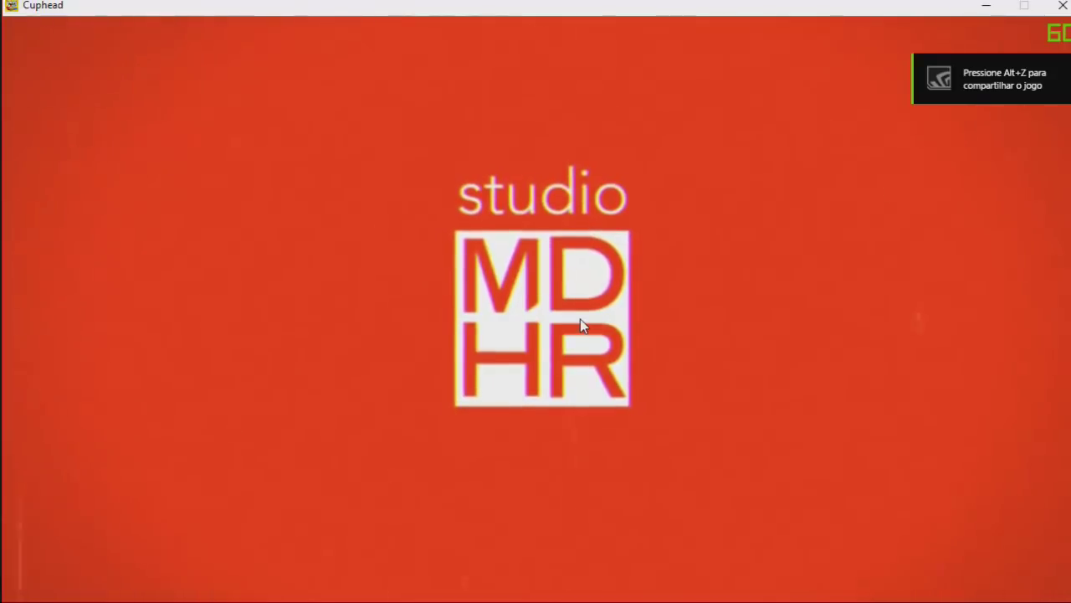
key(Return)
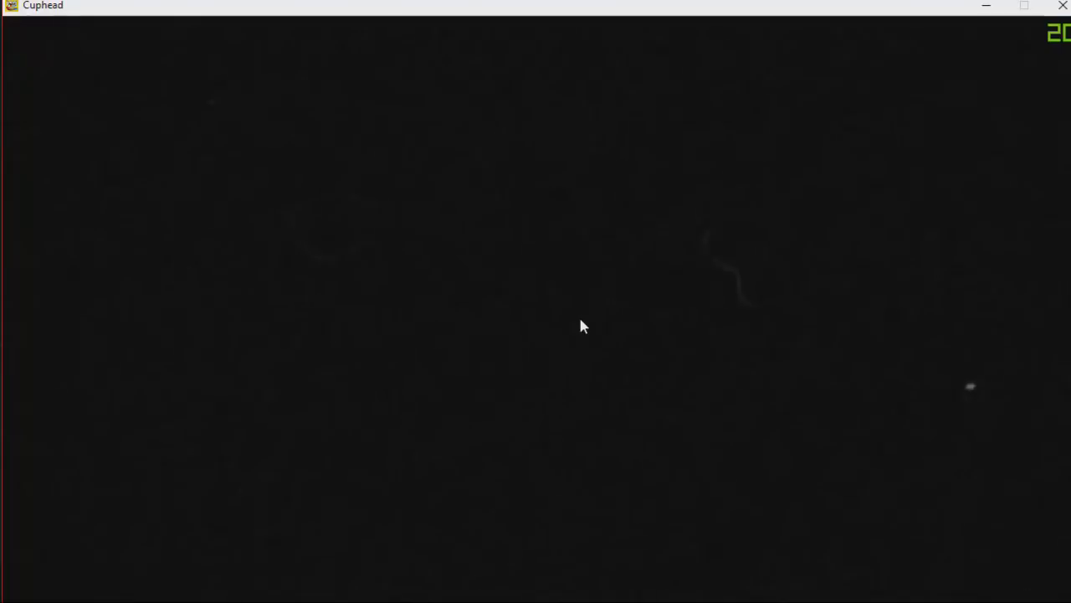
Go through Cuphead's start menus and load a game to reach the island map
key(Down)
key(Return)
key(Return)
key(Left)
key(Left)
key(Left)
key(Left)
key(Left)
key(Left)
key(Left)
key(Left)
key(Left)
key(Down)
key(Left)
key(Left)
key(Left)
key(Left)
key(Left)
key(Left)
key(Left)
key(Left)
key(Left)
key(Down)
key(Left)
key(Left)
key(Left)
key(Left)
key(Left)
key(Left)
key(Left)
key(Left)
key(Left)
key(Down)
key(Return)
key(Escape)
key(Up)
key(Return)
key(Down)
key(Return)
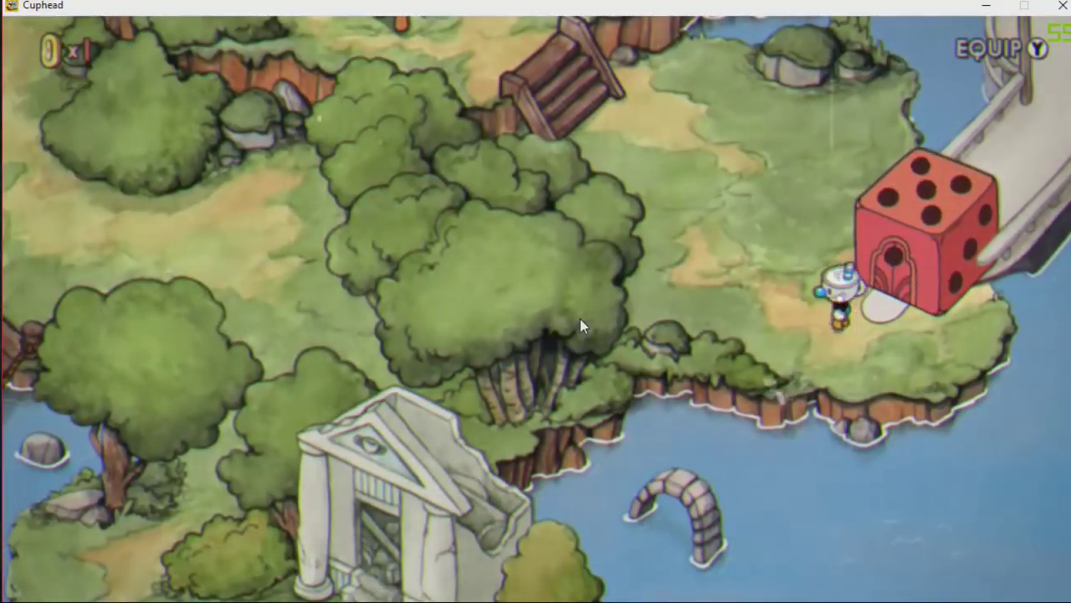
Walk the character across the island map to the Run 'n Gun level and enter it
key(Left)
key(Up)
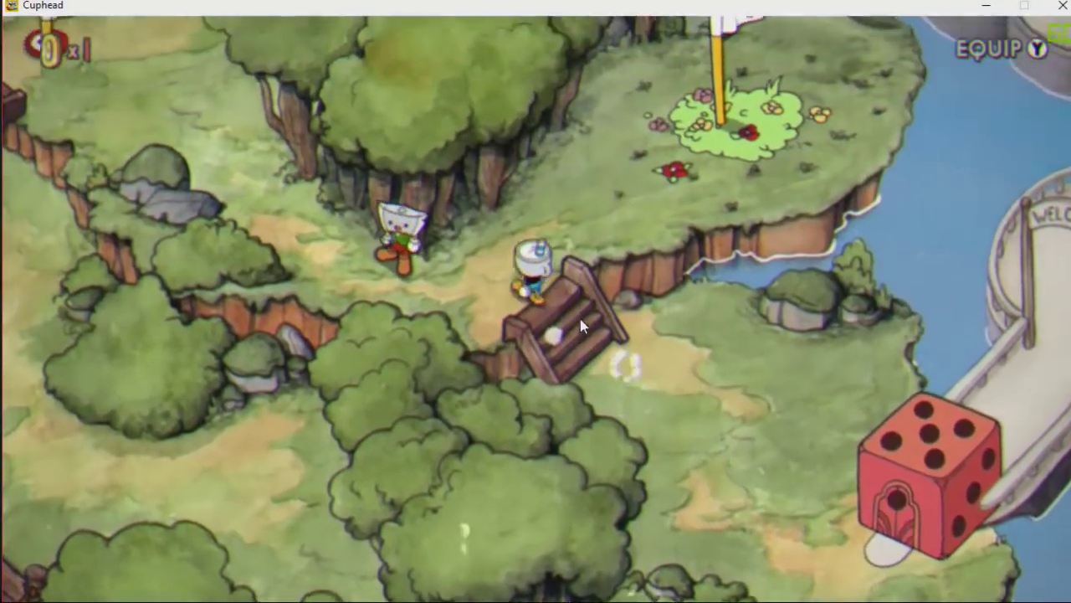
key(Left)
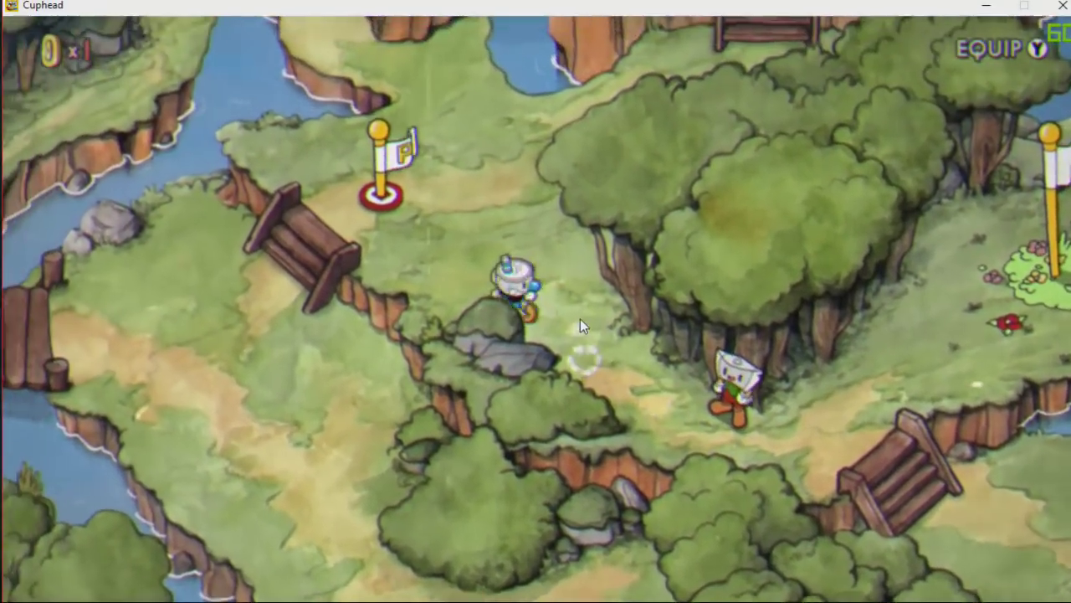
key(Escape)
key(Escape)
key(Tab)
key(Escape)
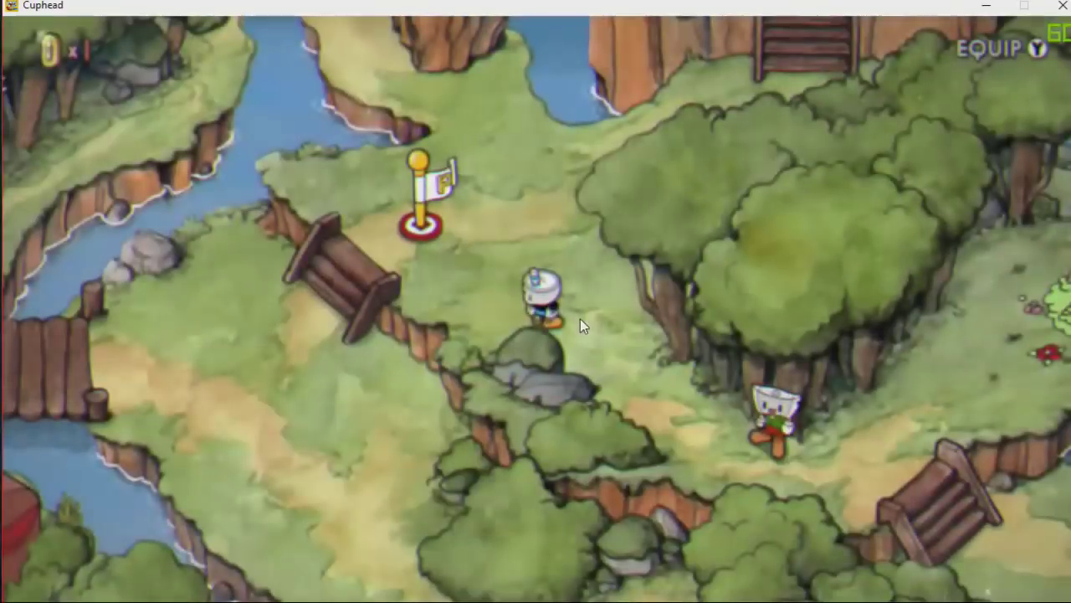
key(Left)
key(z)
key(z)
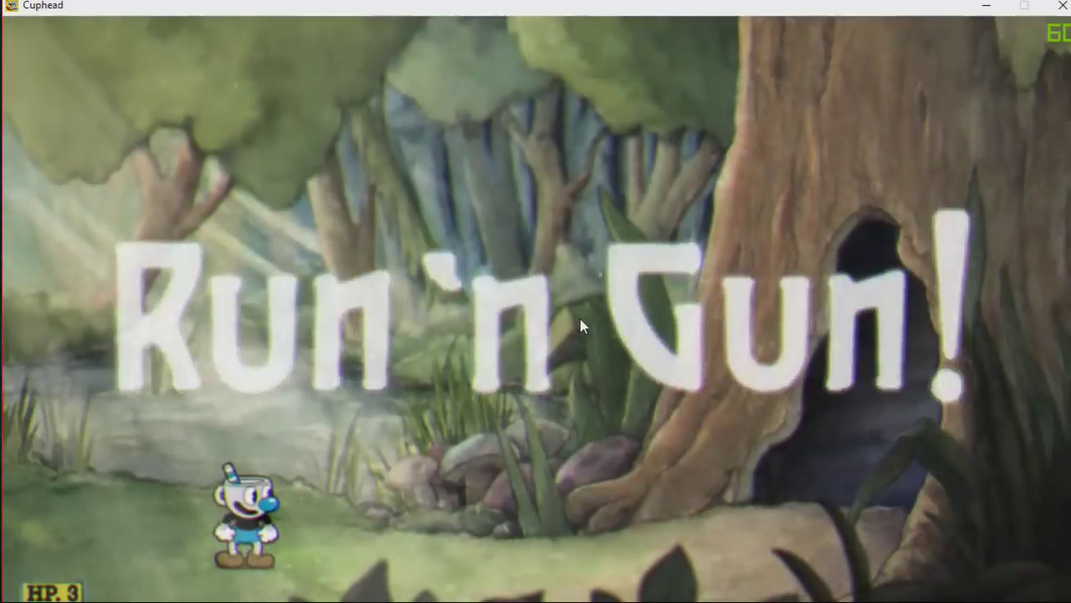
Test the character's jumping and shooting in the forest level, pause, and close the game window
key(Left)
key(Right)
key(z)
key(x)
key(z)
key(x)
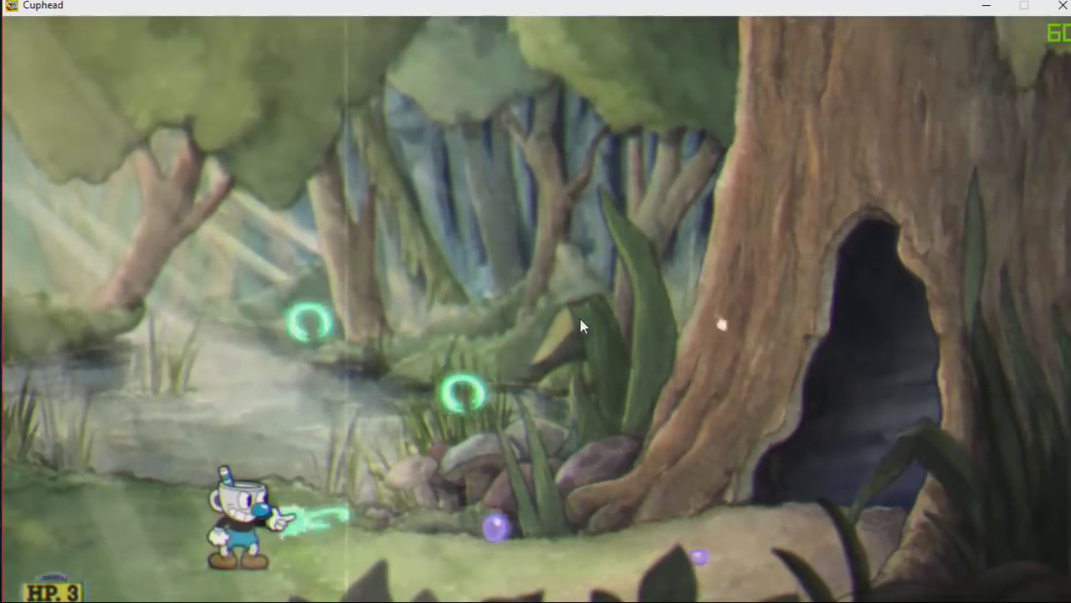
key(z)
key(z)
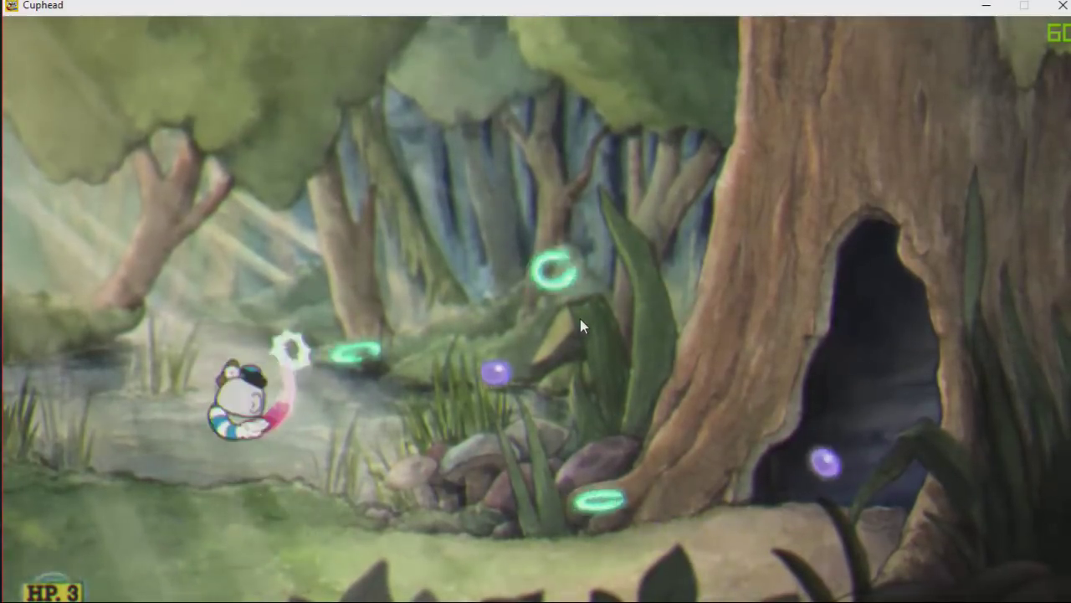
key(Escape)
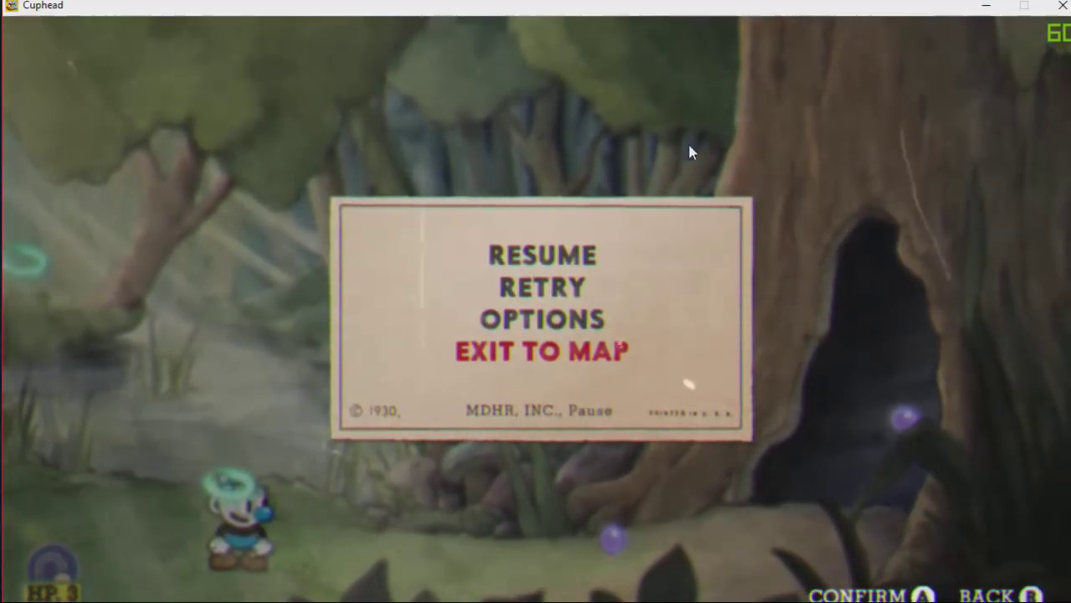
click(1059, 5)
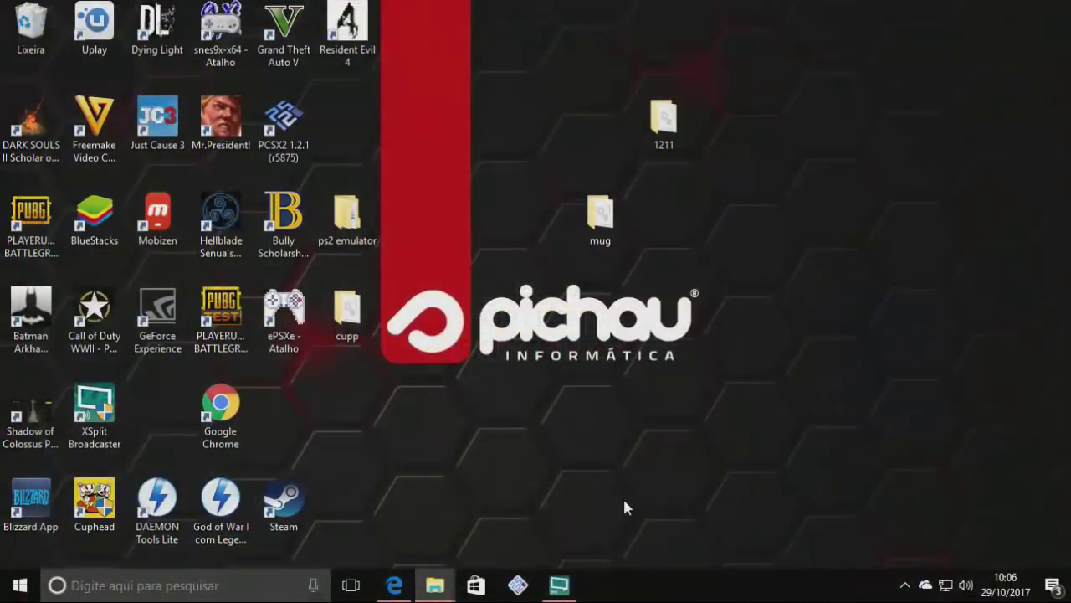
Open the Cuphead install location from the desktop shortcut and enter Cuphead_Data's Managed folder
right_click(99, 507)
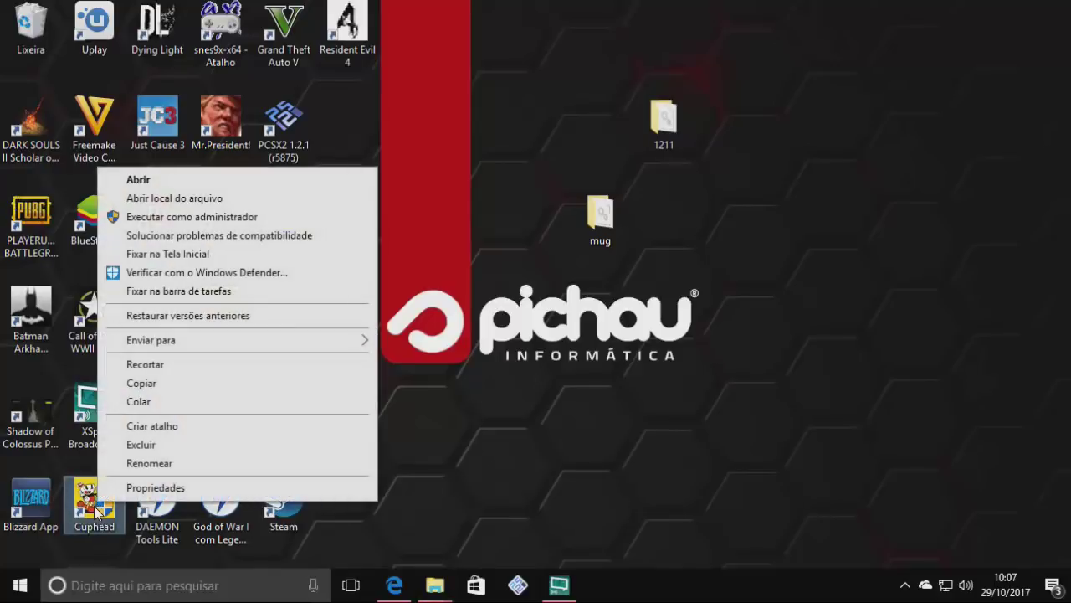
click(199, 203)
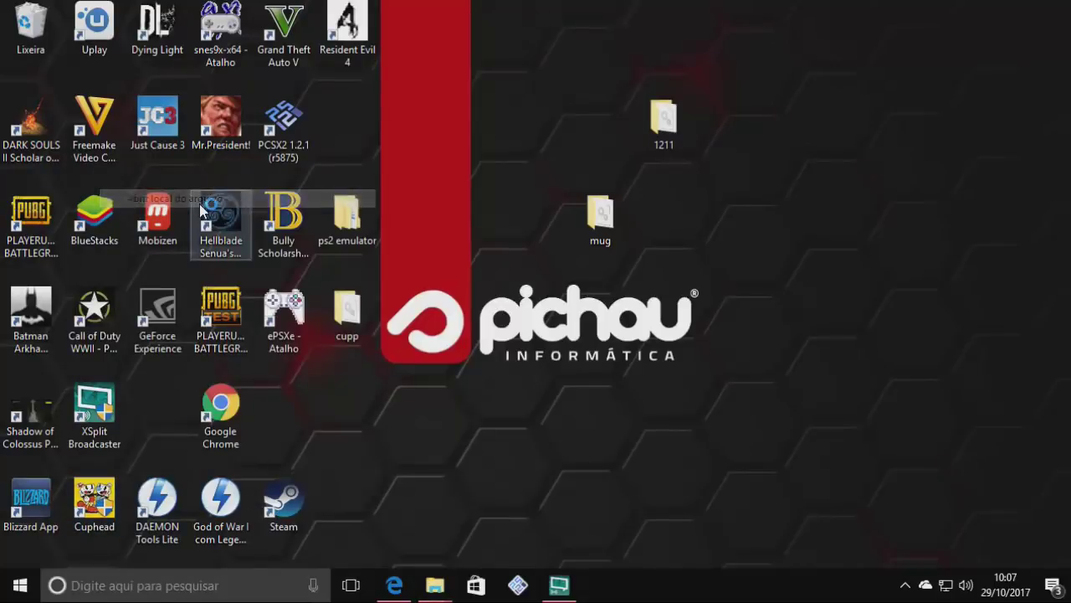
double_click(494, 168)
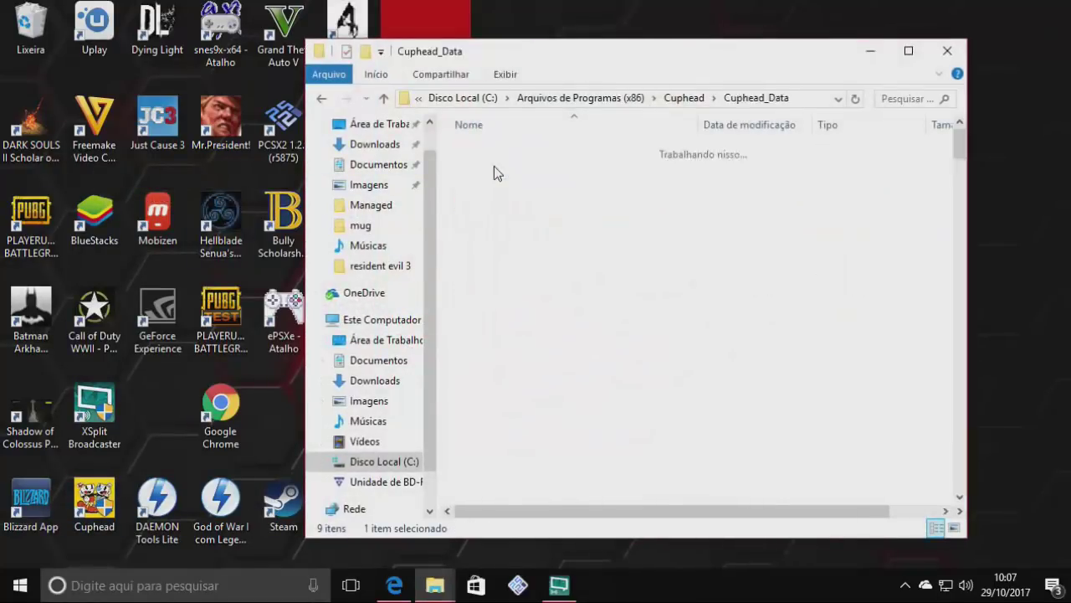
click(492, 149)
double_click(491, 148)
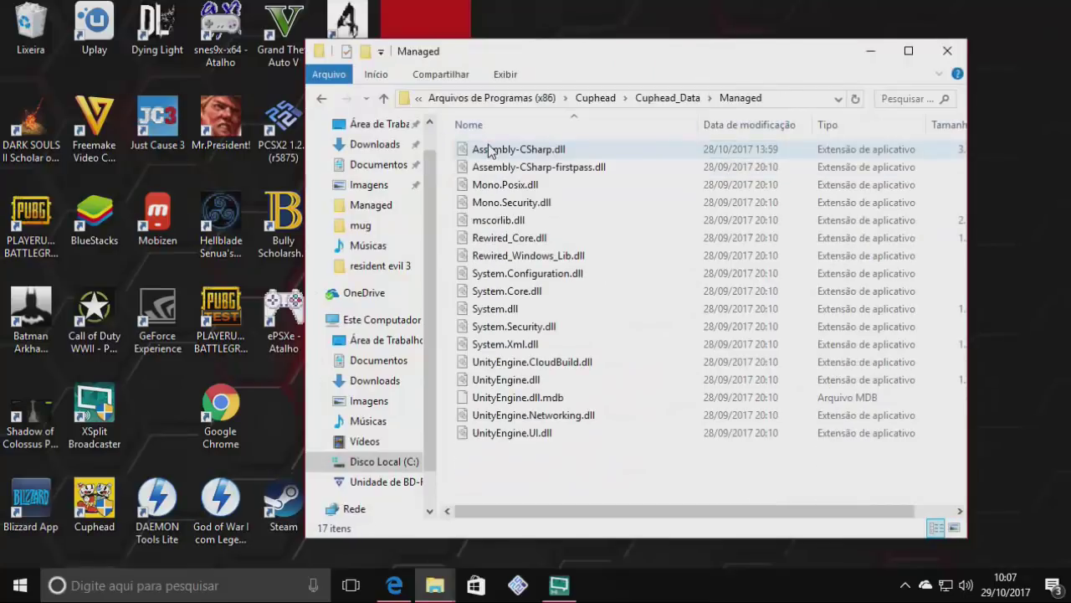
Delete the modified Assembly-CSharp.dll from the Managed folder and minimize the folder window
click(500, 157)
right_click(499, 156)
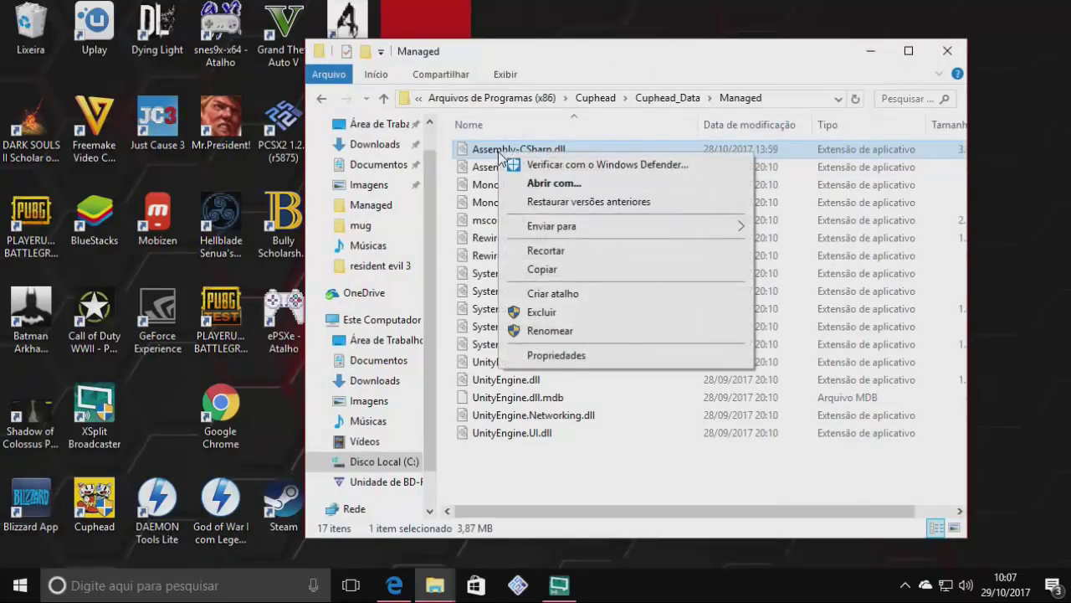
click(538, 311)
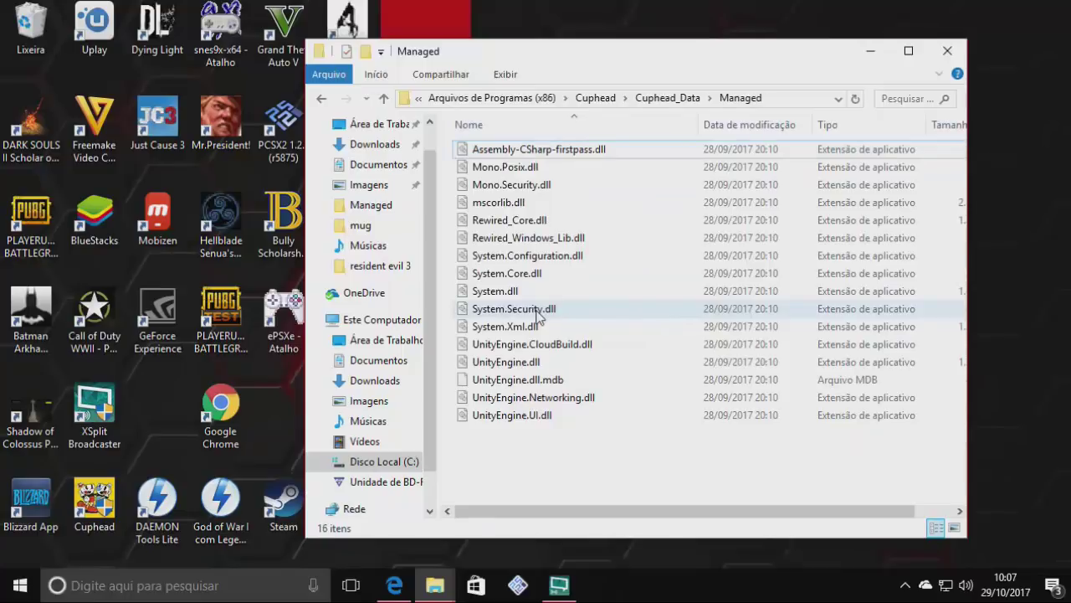
click(871, 52)
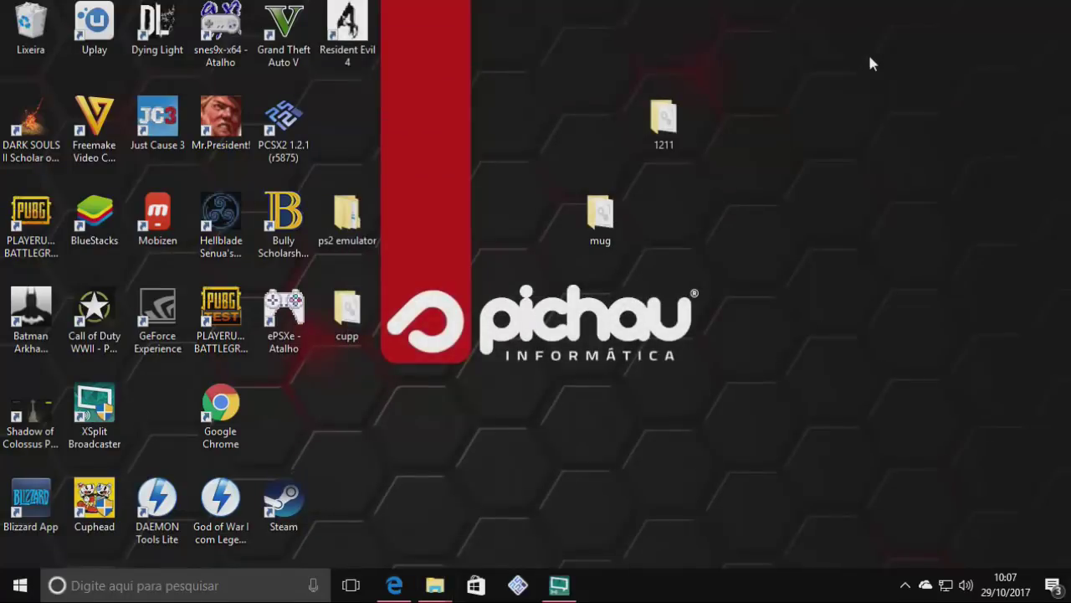
Copy the original Assembly-CSharp.dll from the desktop backup folder 1211 and close that folder
double_click(665, 126)
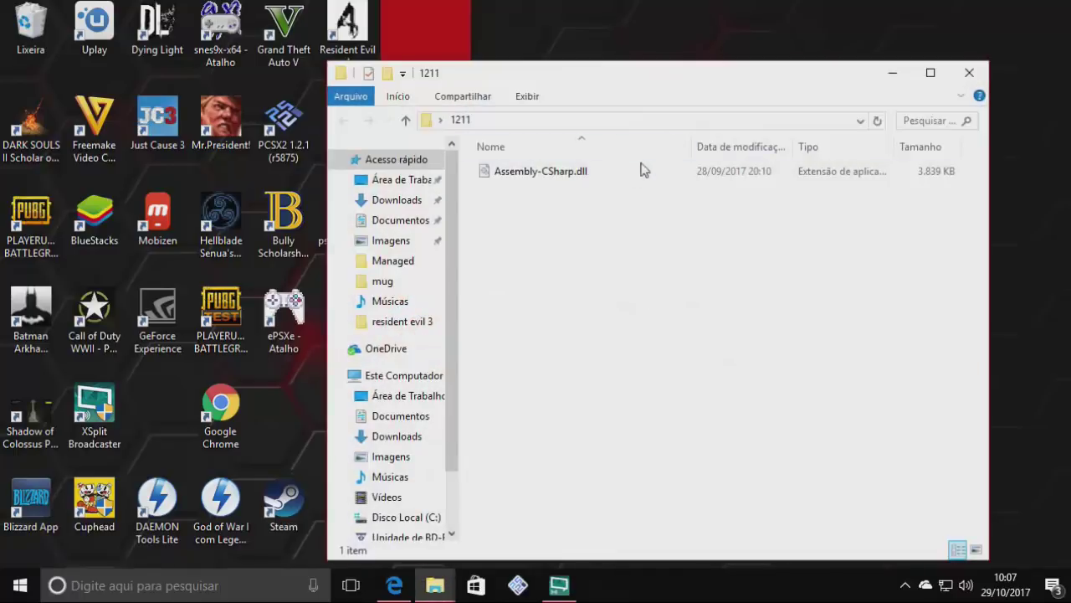
click(606, 173)
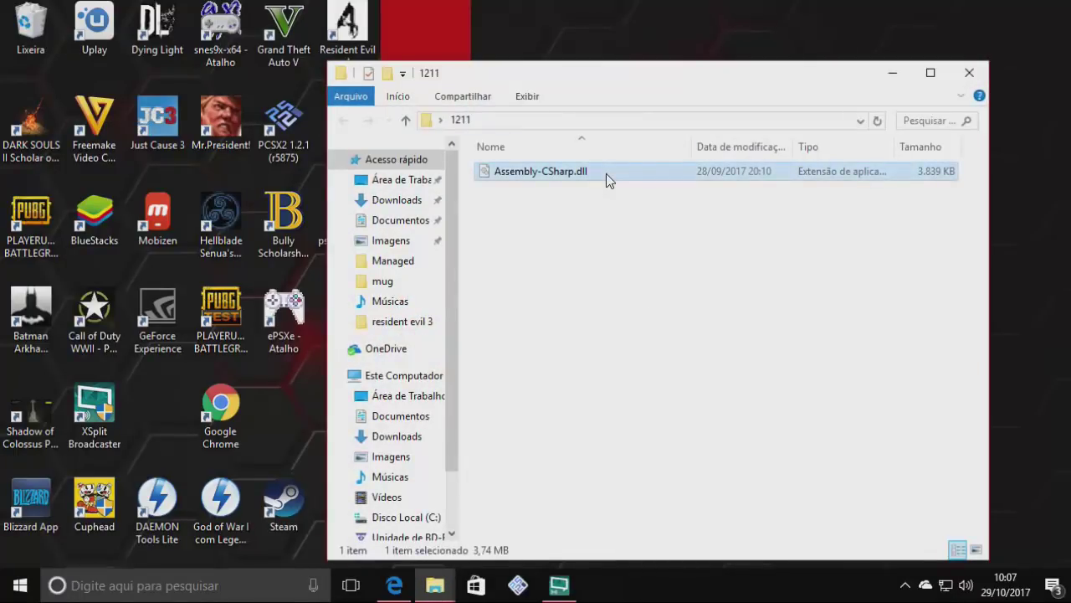
right_click(606, 174)
click(653, 315)
mouse_move(447, 594)
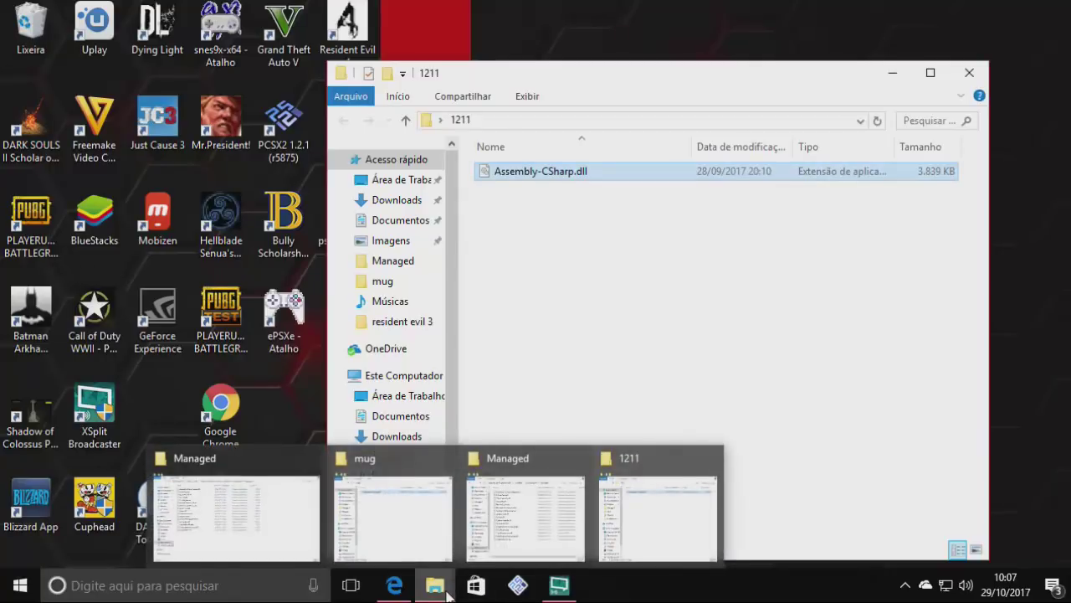
mouse_move(421, 563)
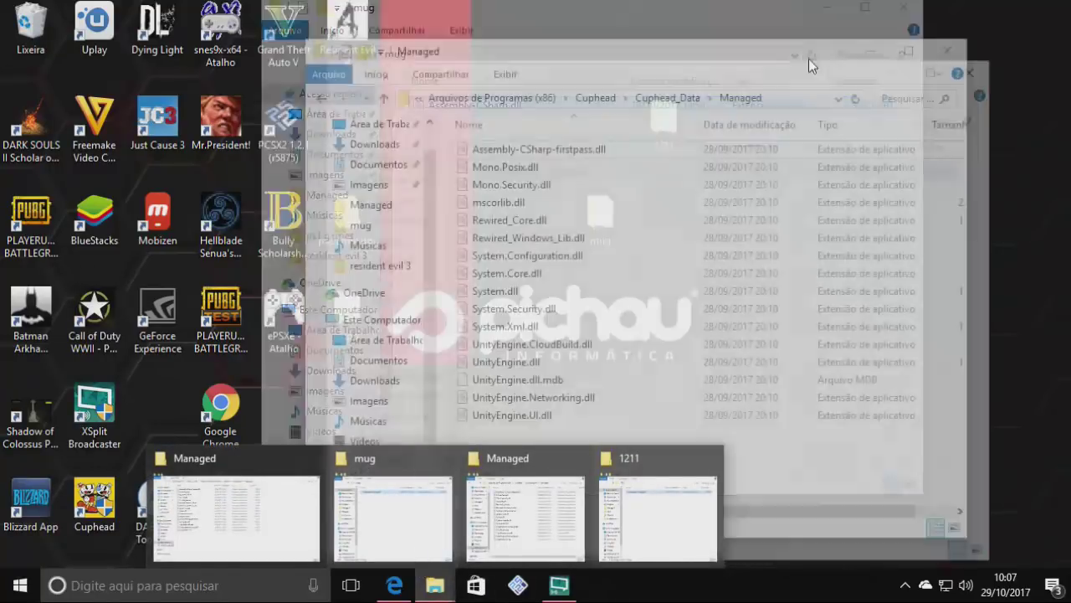
click(658, 519)
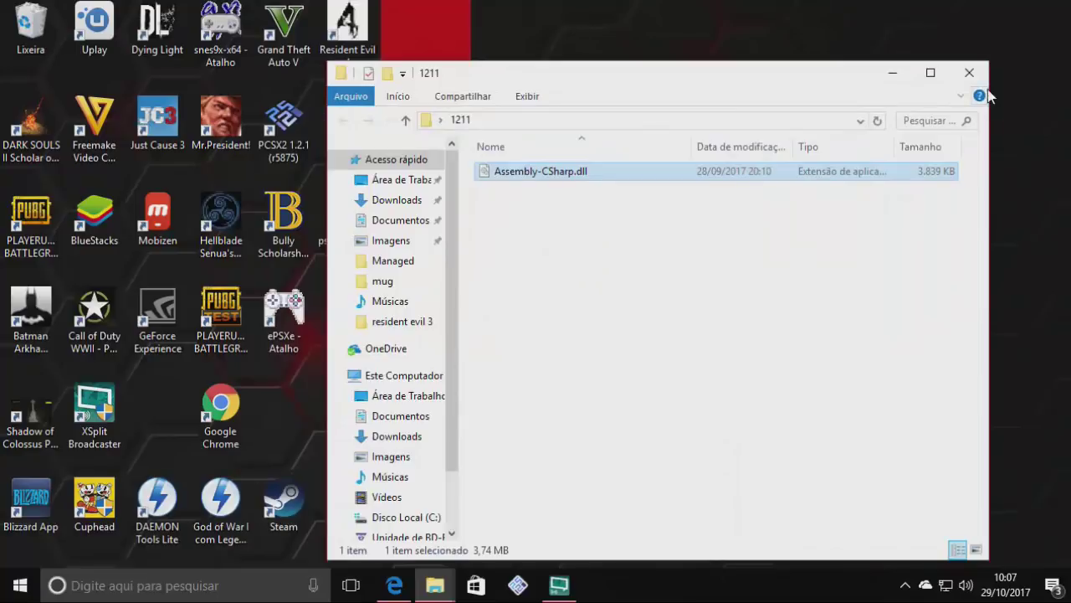
click(969, 73)
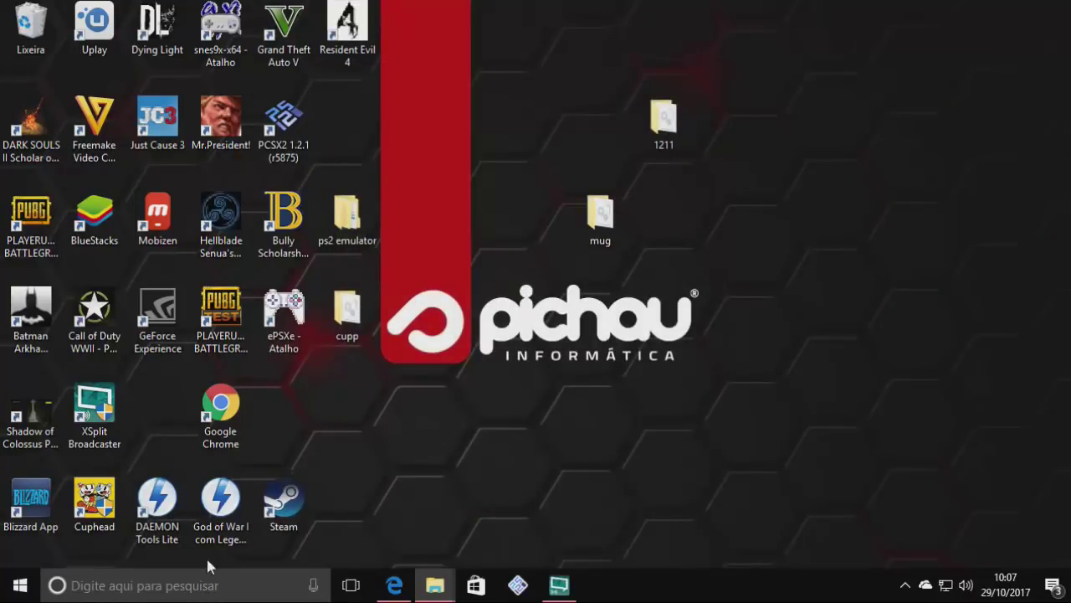
Open Cuphead's install location from its desktop shortcut again and go to Cuphead_Data > Managed
right_click(65, 507)
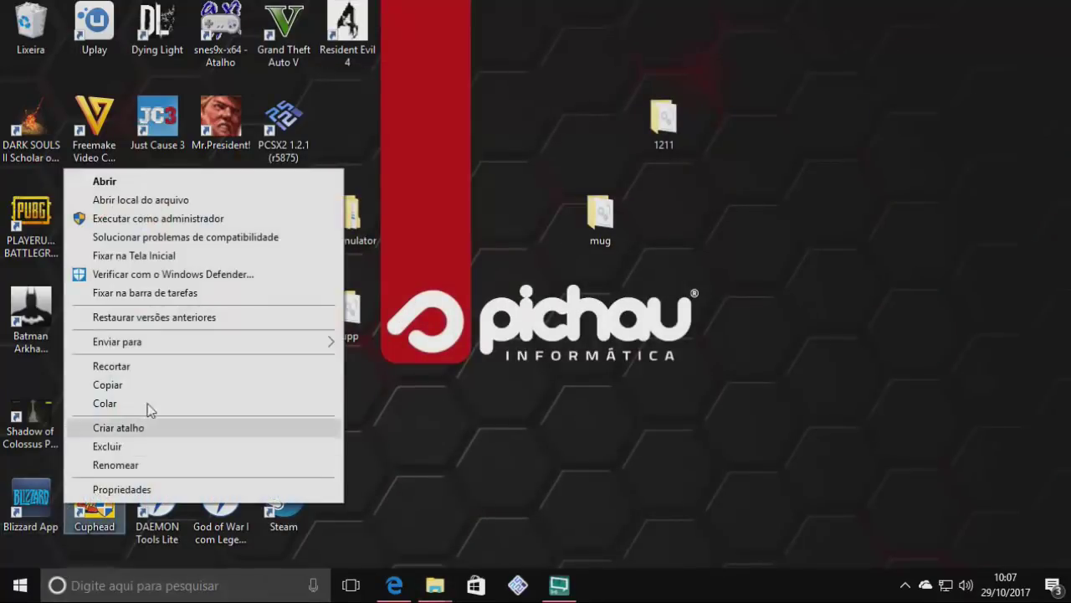
click(254, 204)
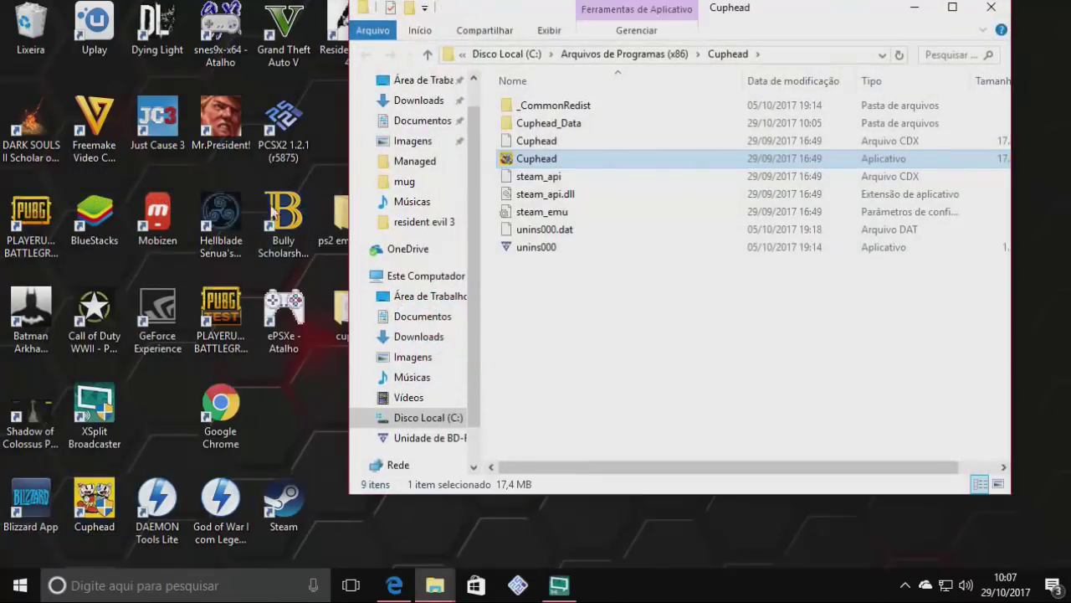
double_click(534, 124)
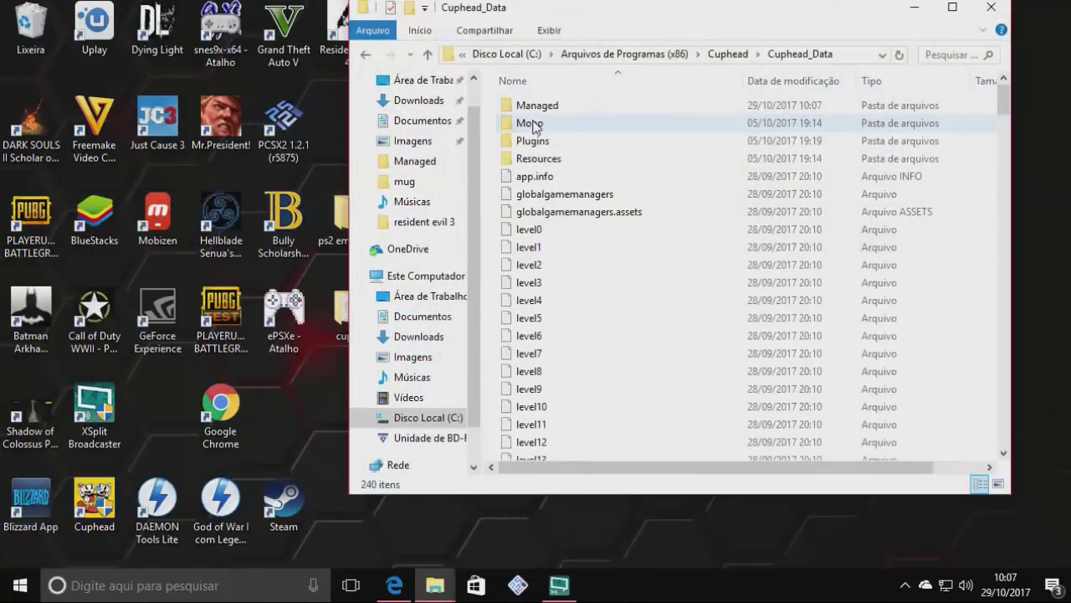
double_click(540, 106)
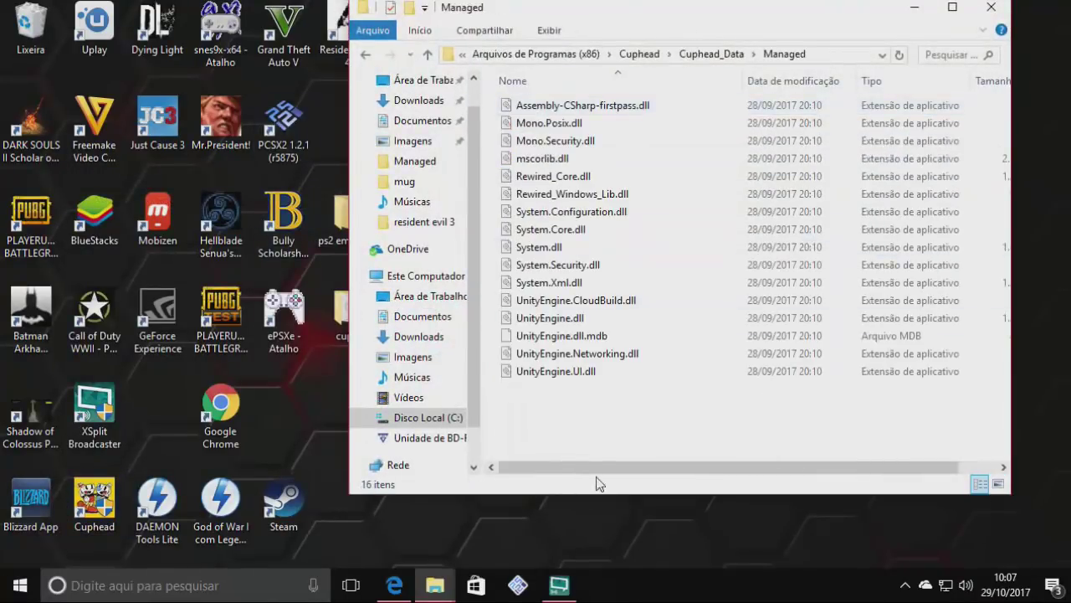
Paste the original Assembly-CSharp.dll into the Managed folder with administrator permission and close the folder window
right_click(612, 416)
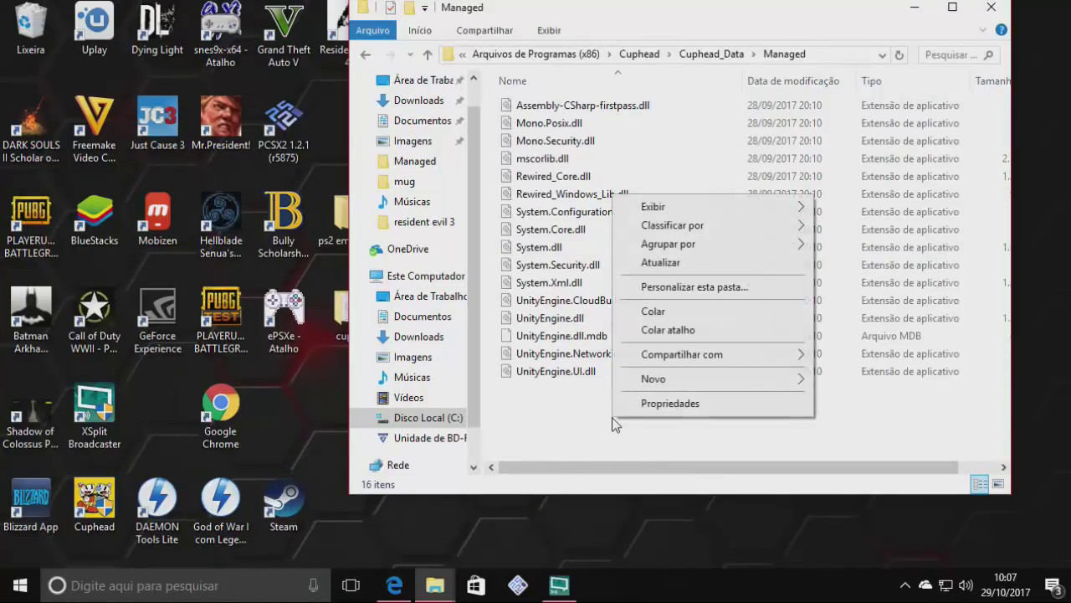
click(654, 313)
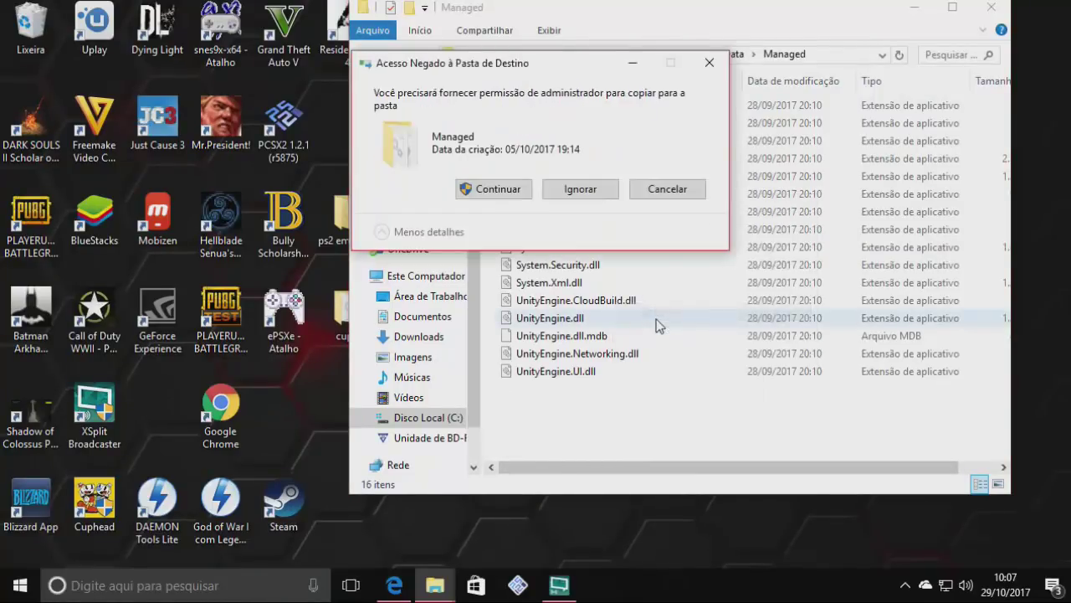
click(499, 189)
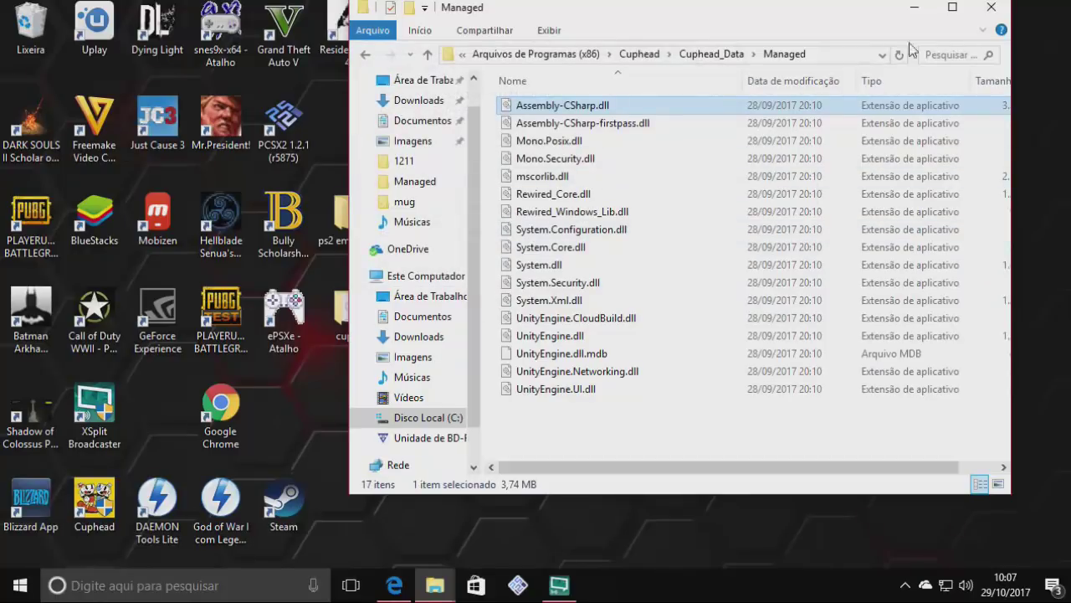
click(991, 8)
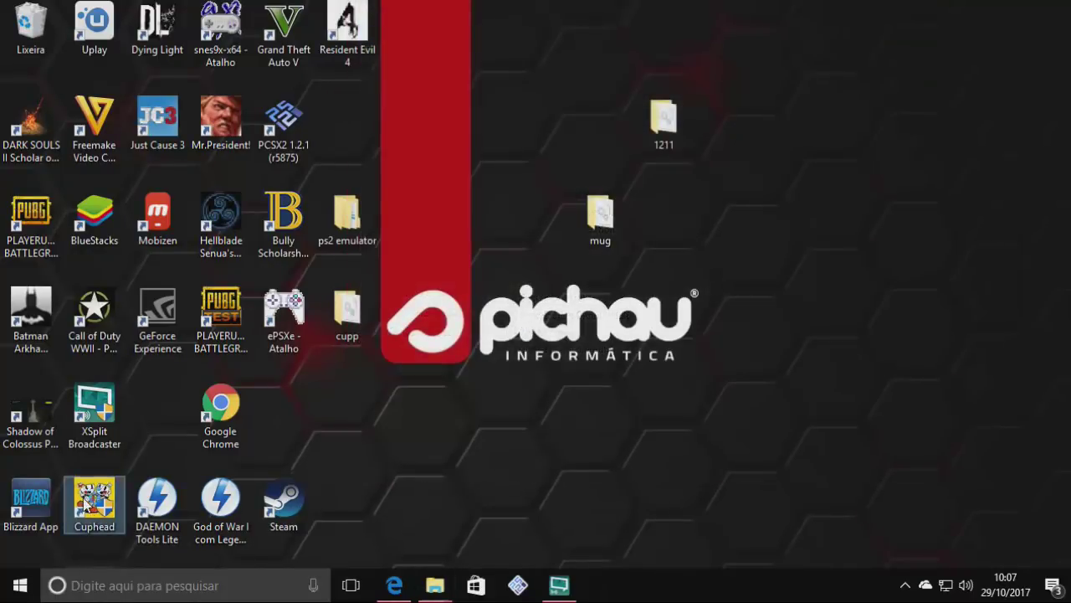
Launch Cuphead from the desktop shortcut and load the saved game onto the world map
double_click(94, 501)
click(402, 403)
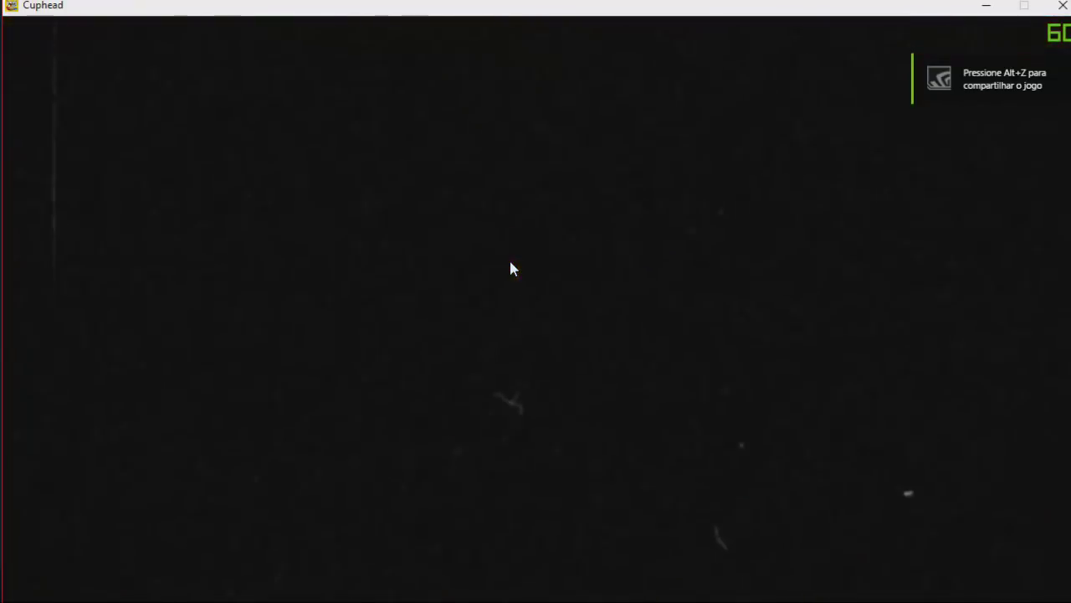
key(Return)
key(Down)
key(Return)
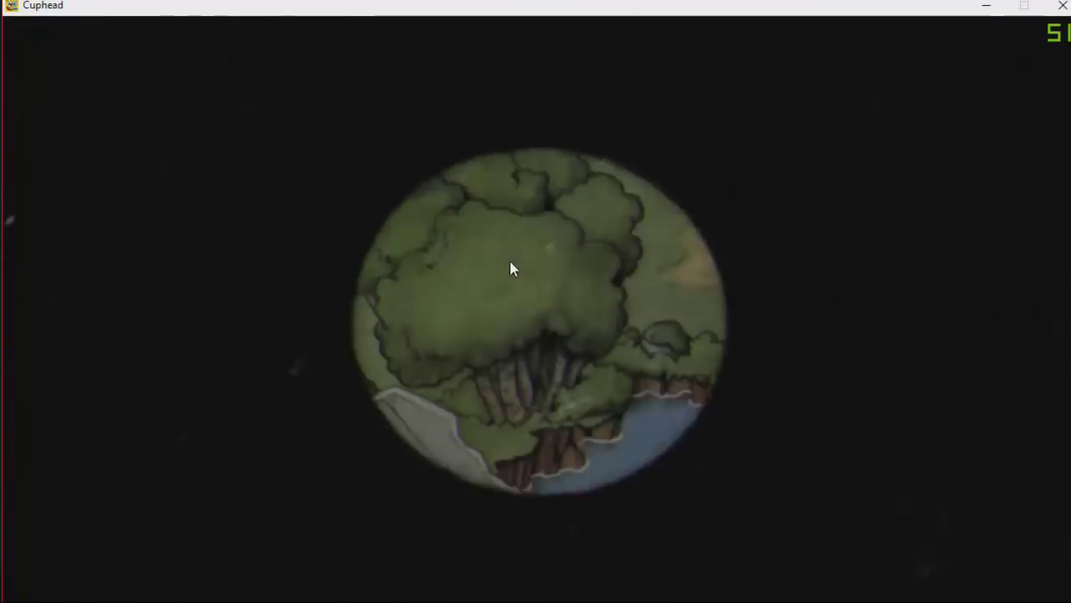
Walk the character up over the wooden steps and past the character by the trees, enter the forest level, and pause it
key(Up)
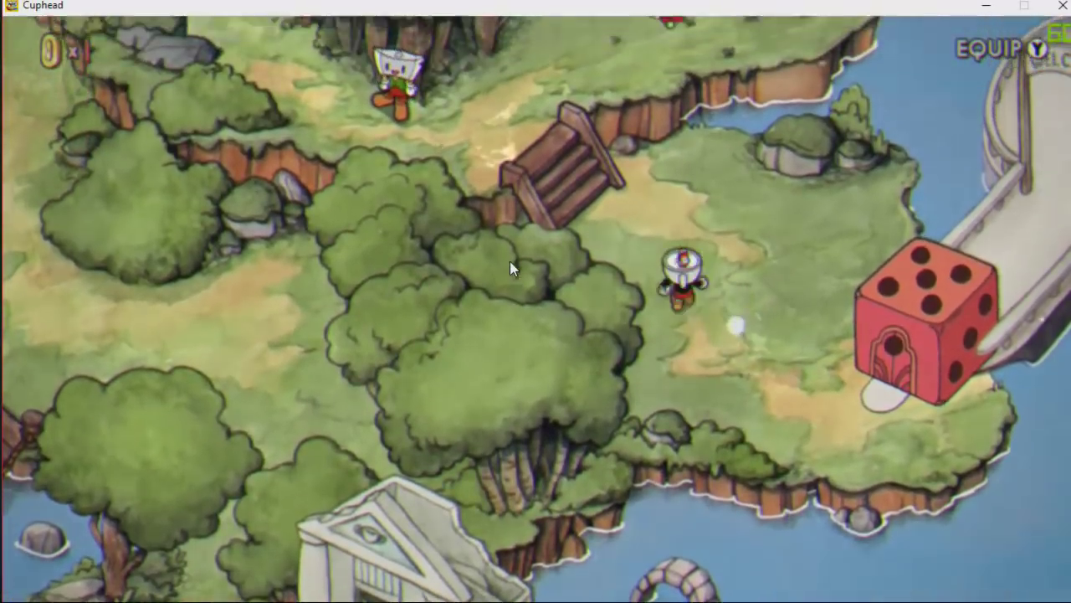
key(Up)
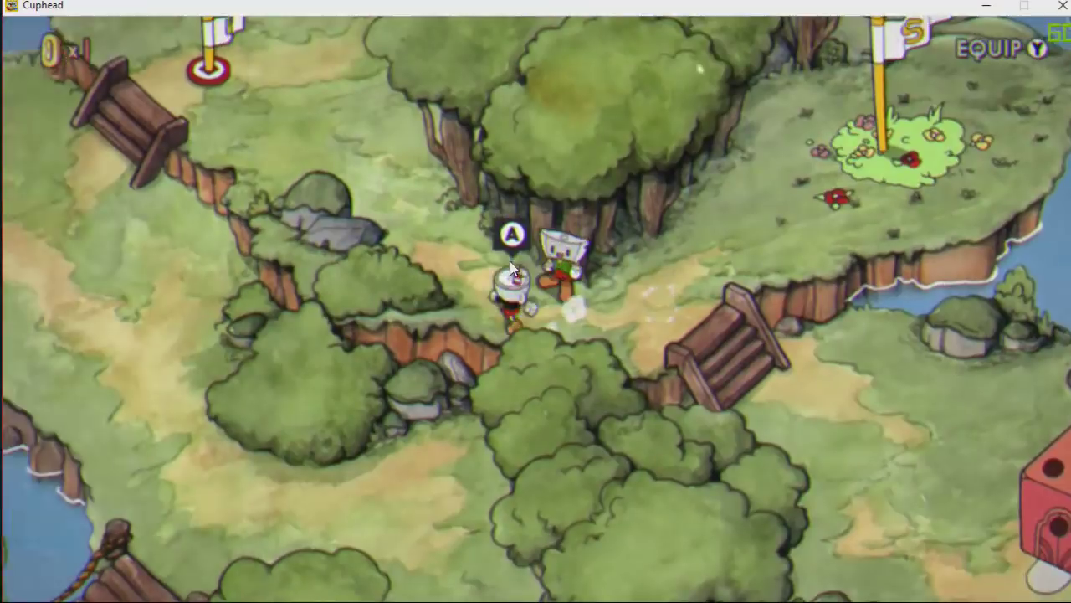
key(Left)
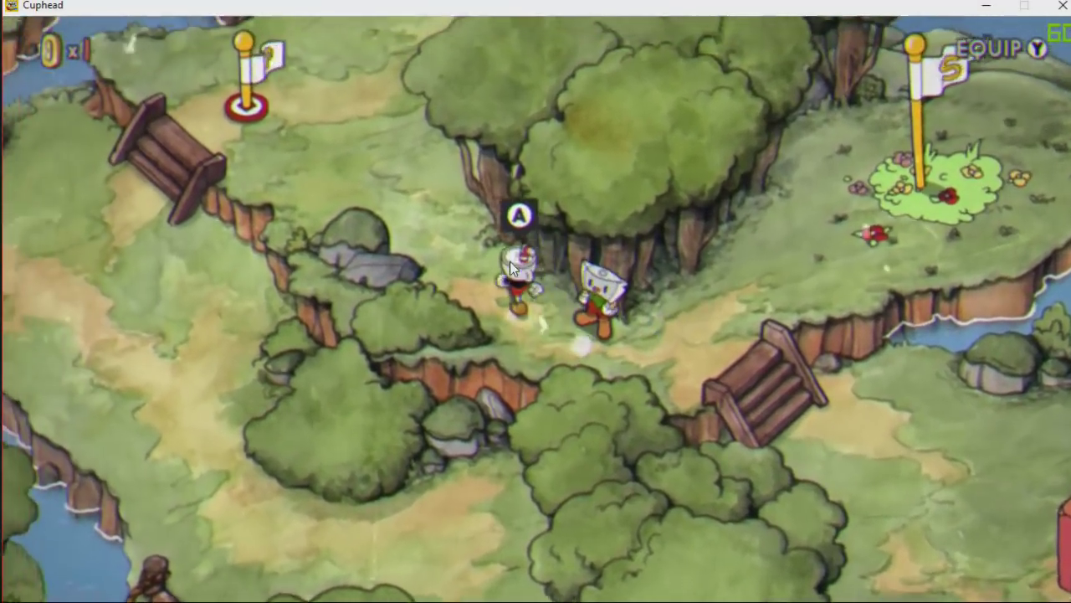
key(Left)
key(z)
key(z)
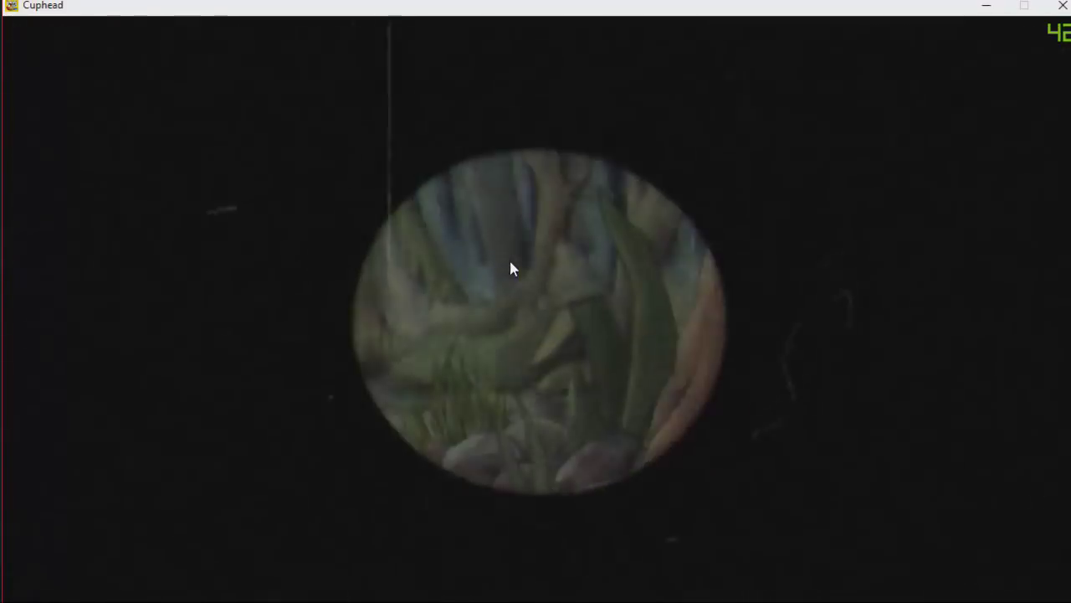
key(z)
key(Escape)
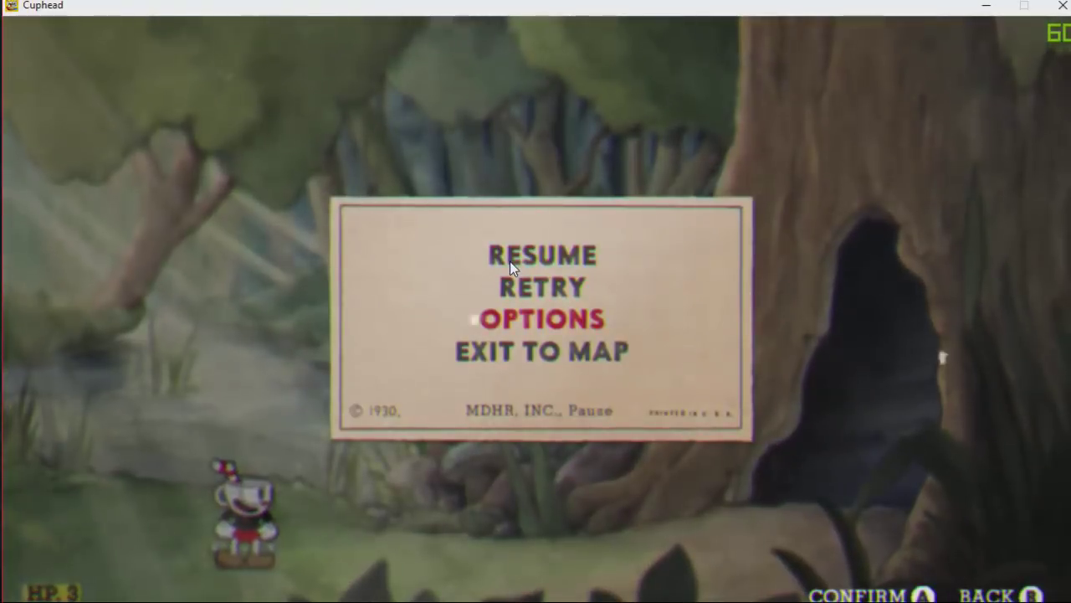